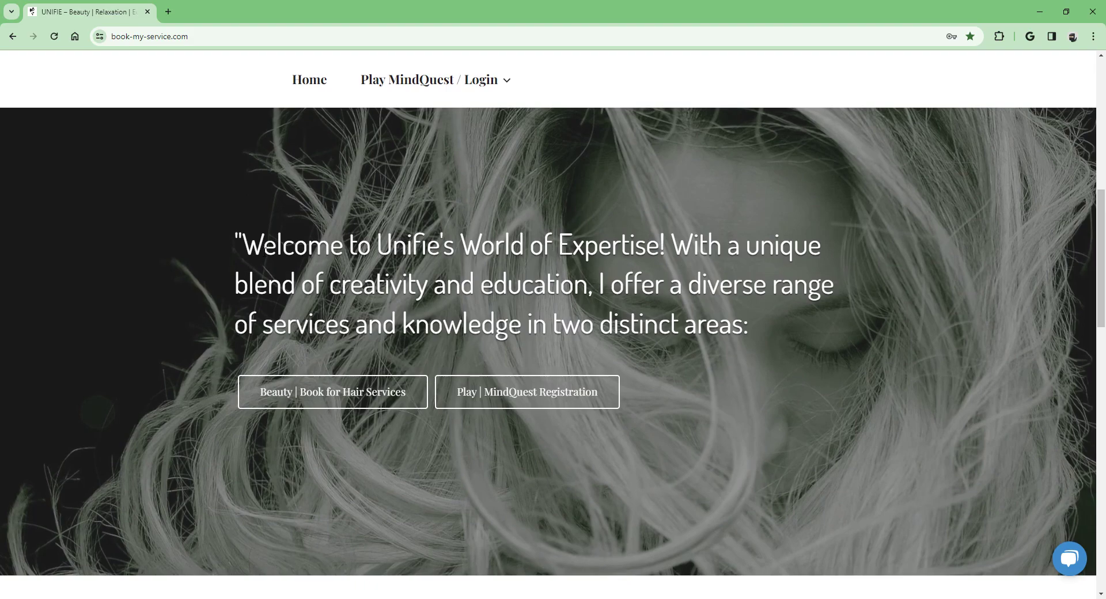
# Step: Open the Play MindQuest / Login window from the top navigation
pyautogui.moveTo(367, 95)
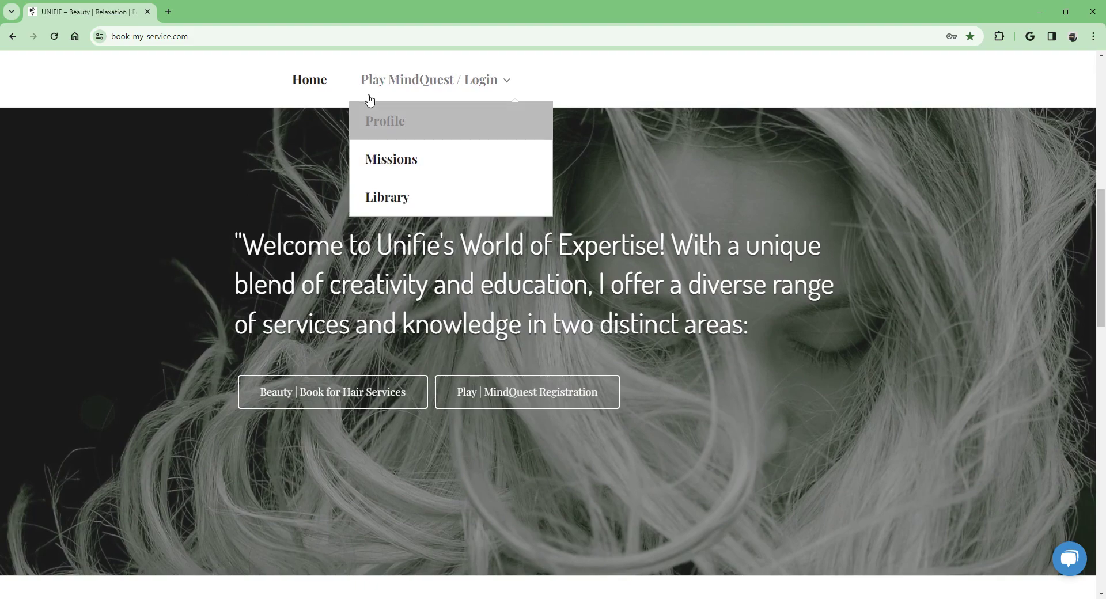
pyautogui.click(408, 86)
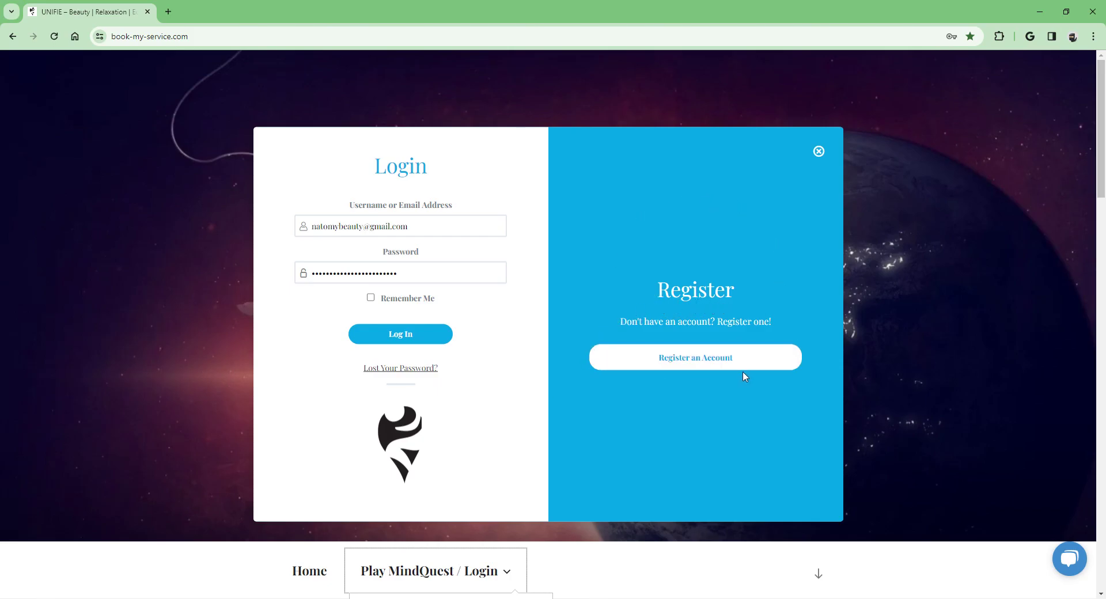
# Step: Look over the Register an Account Enroll form, then return to the home page's welcome text
pyautogui.click(712, 369)
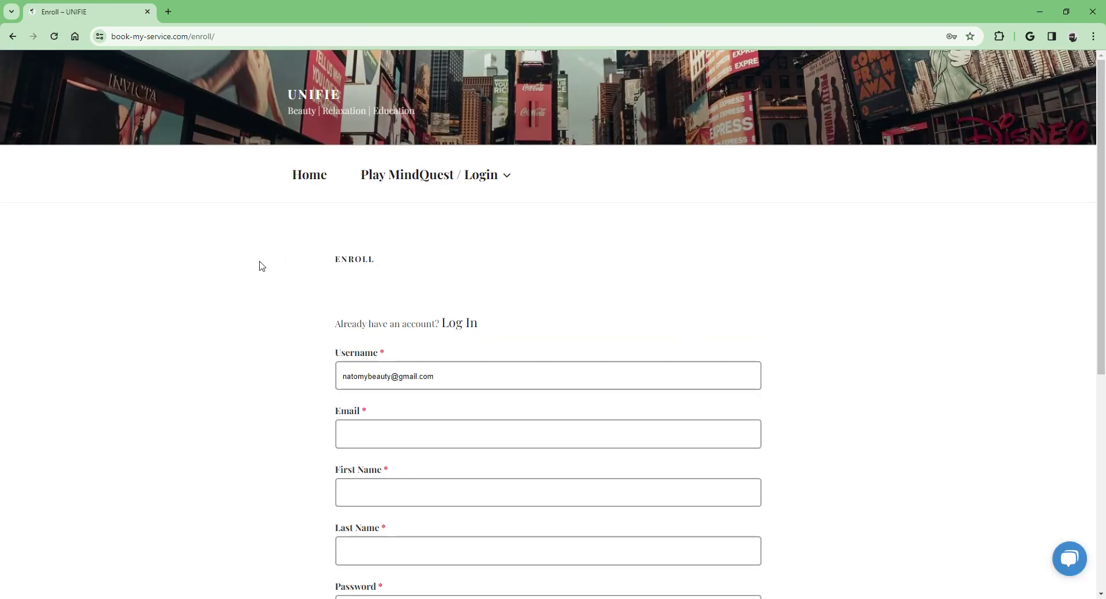
pyautogui.scroll(-3, 260, 265)
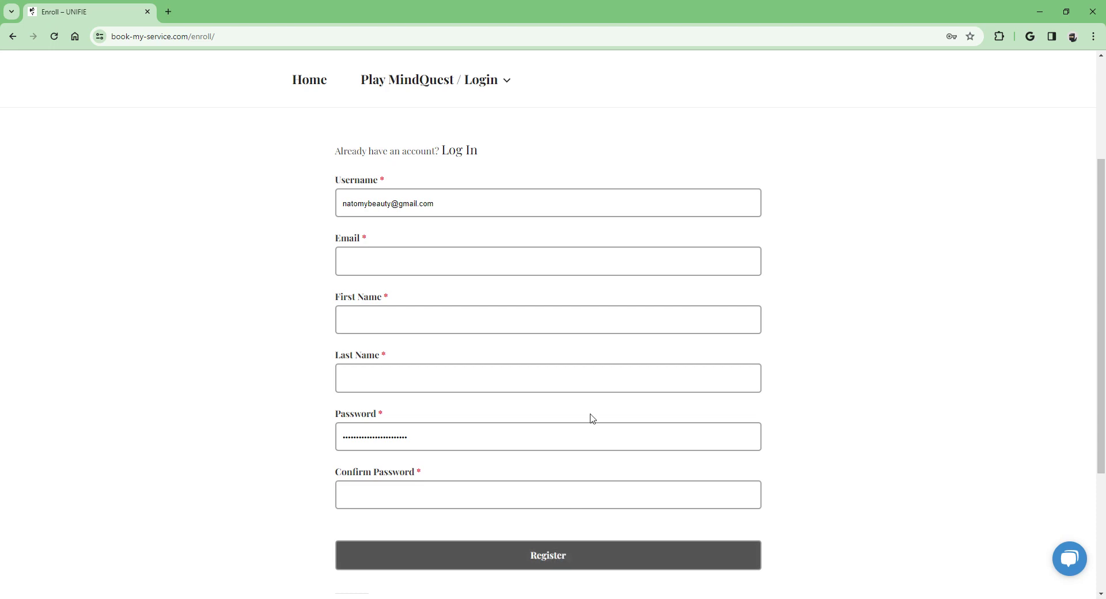
pyautogui.click(311, 81)
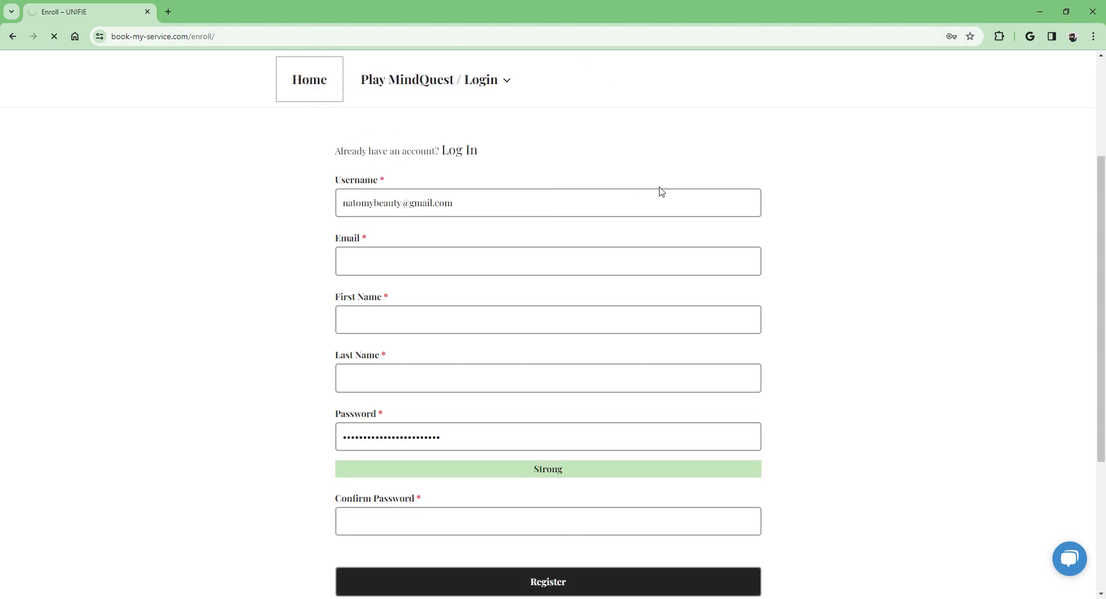
pyautogui.scroll(-7, 661, 192)
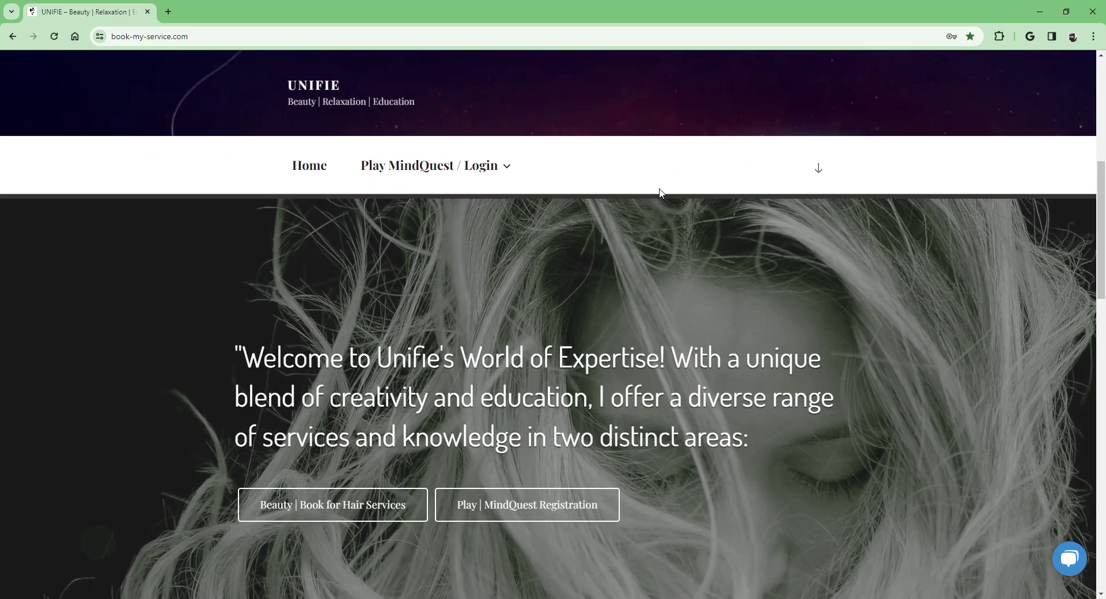
pyautogui.scroll(-3, 661, 192)
# Step: Open Play | MindQuest Registration and scroll to the Your First Mission card at $9.99/month
pyautogui.click(531, 345)
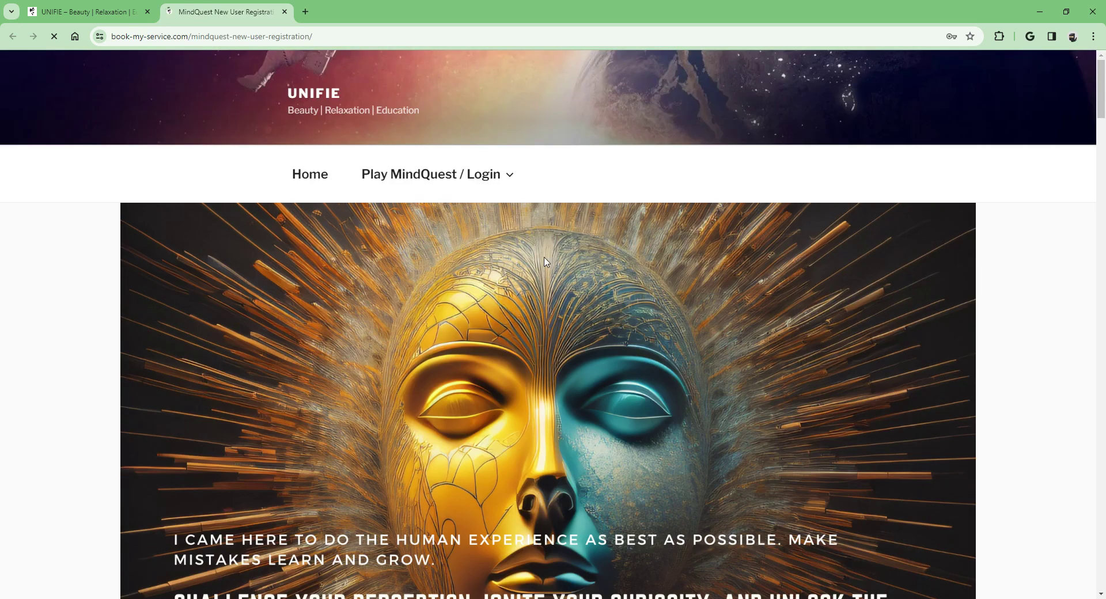
pyautogui.scroll(-7, 544, 262)
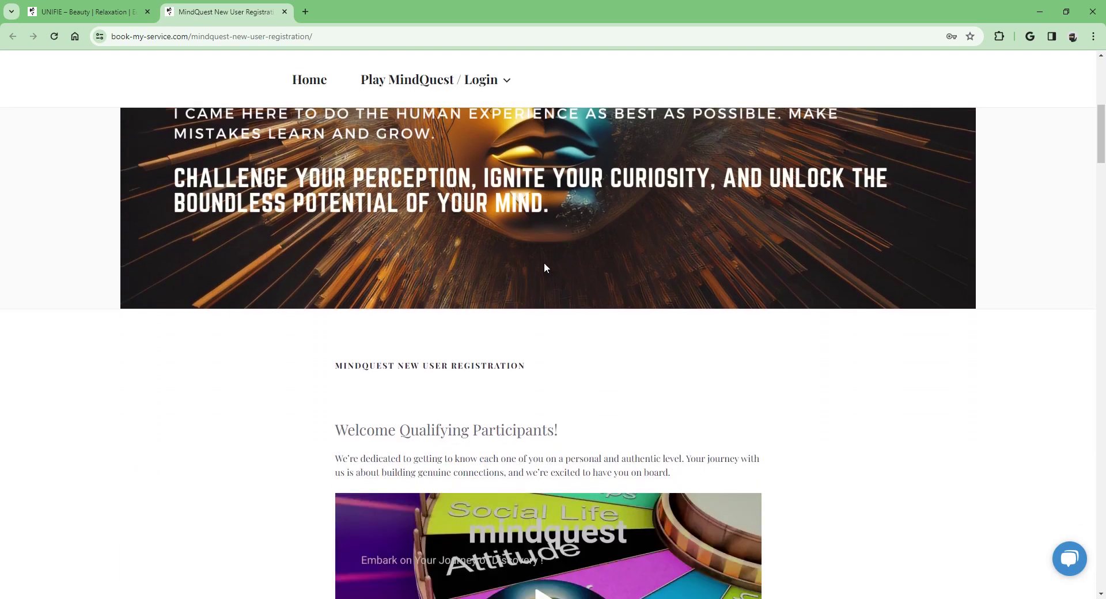
pyautogui.scroll(-2, 544, 265)
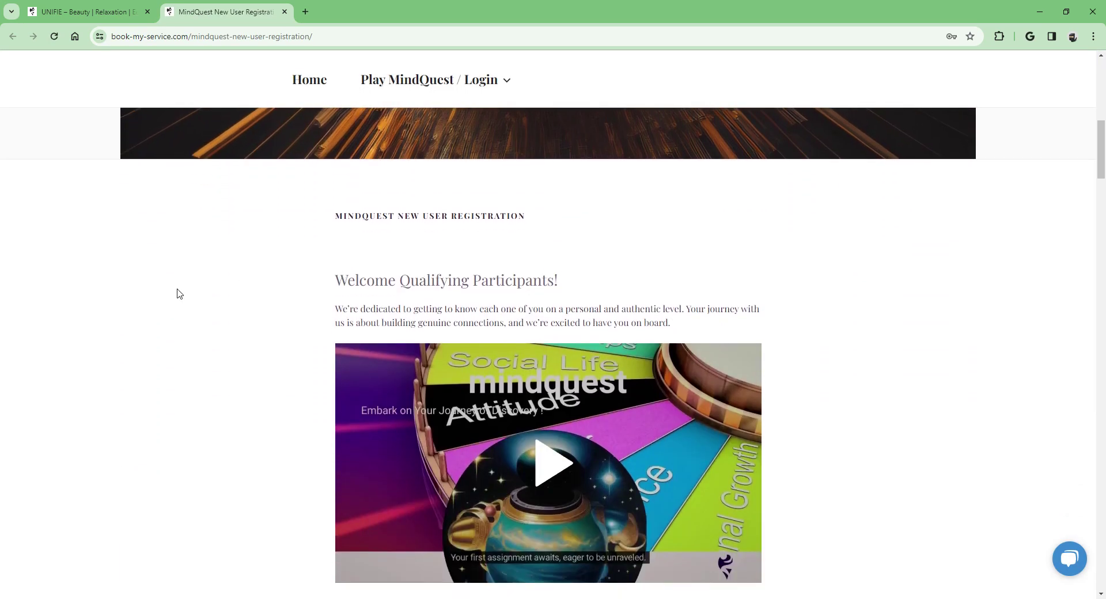
pyautogui.scroll(-3, 180, 289)
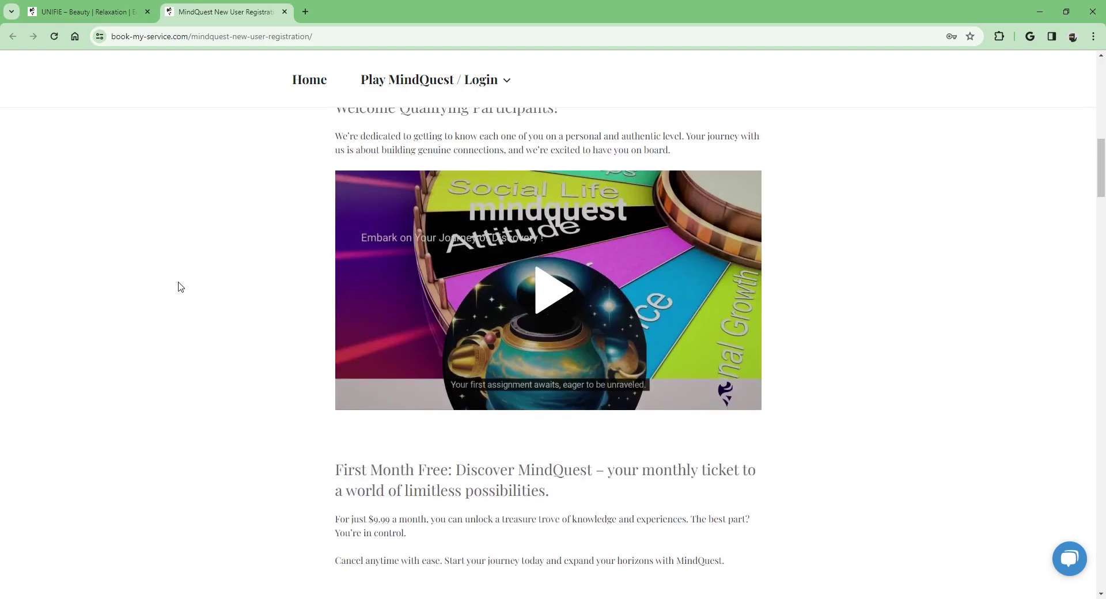
pyautogui.scroll(-4, 180, 288)
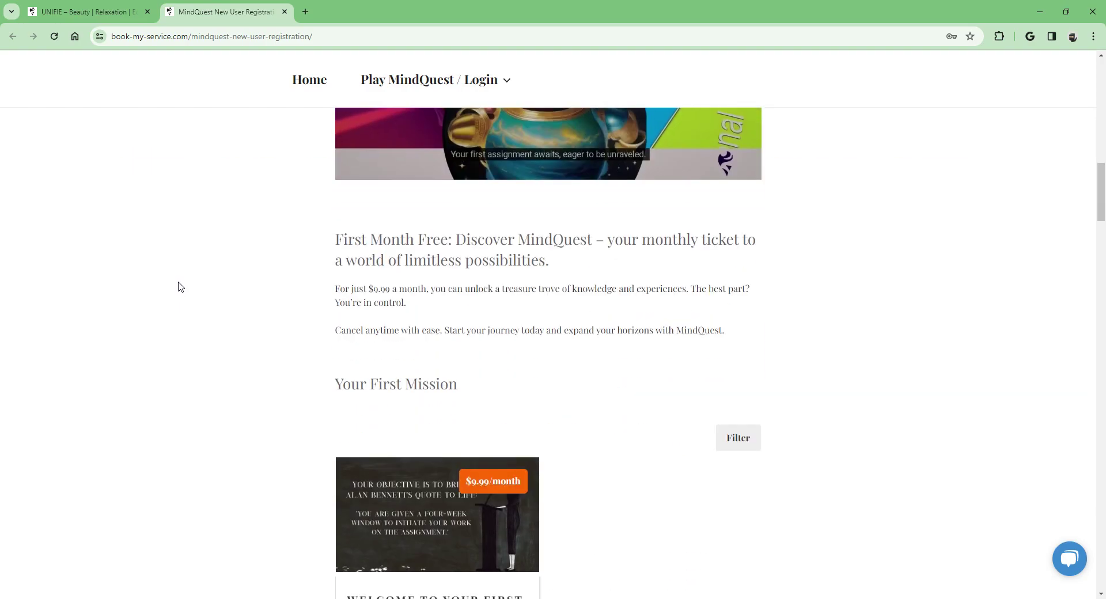
pyautogui.scroll(-4, 180, 287)
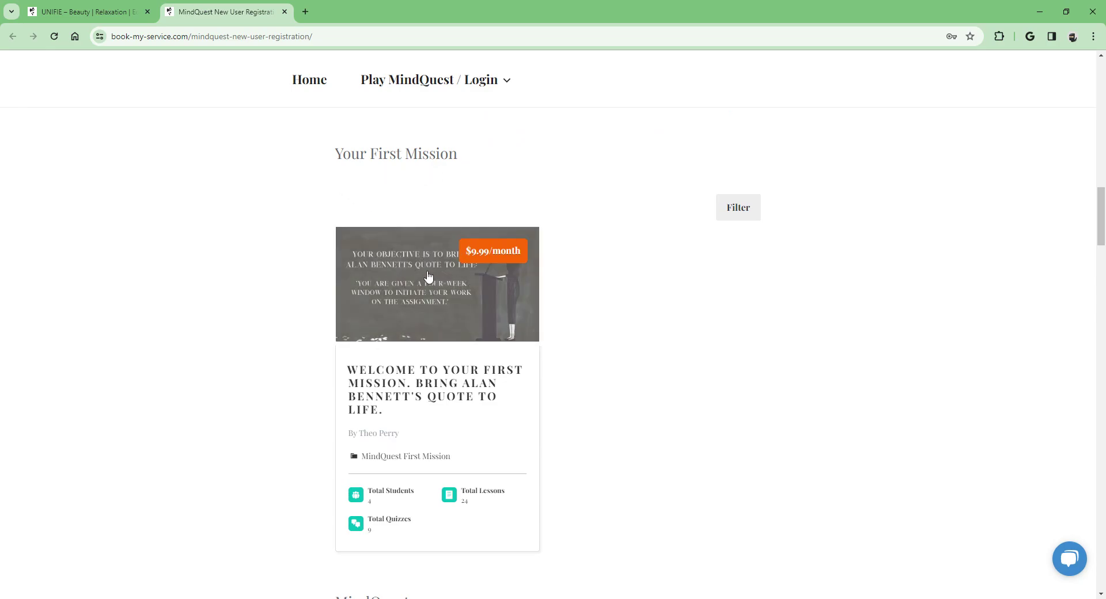
# Step: Open the first mission's course page and review its Not Enrolled status and $0.00 30-day trial
pyautogui.click(426, 301)
pyautogui.scroll(-2, 423, 294)
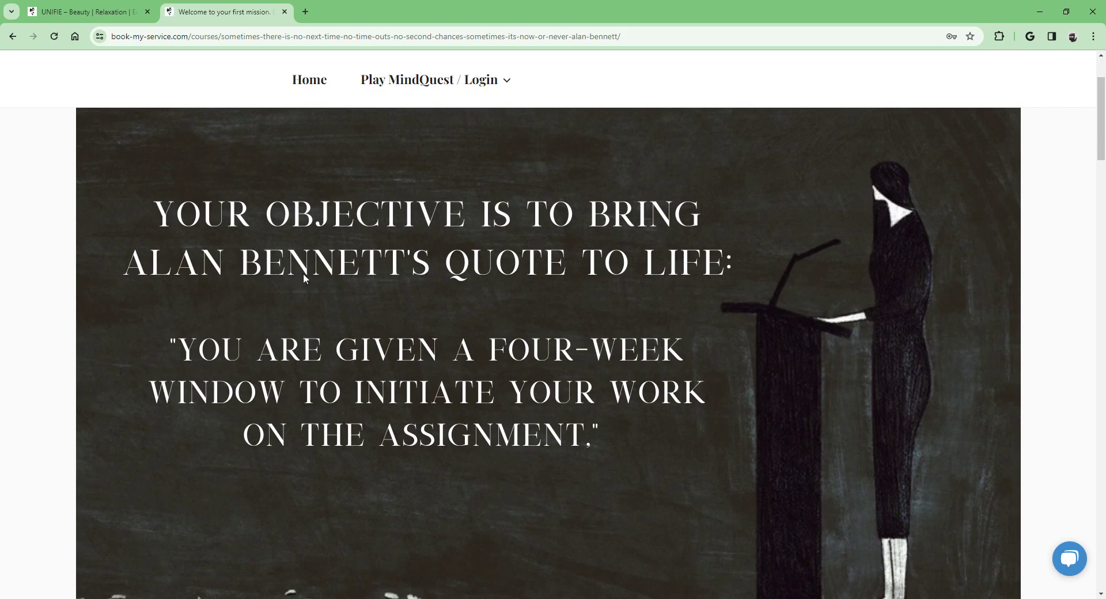
pyautogui.scroll(-9, 304, 274)
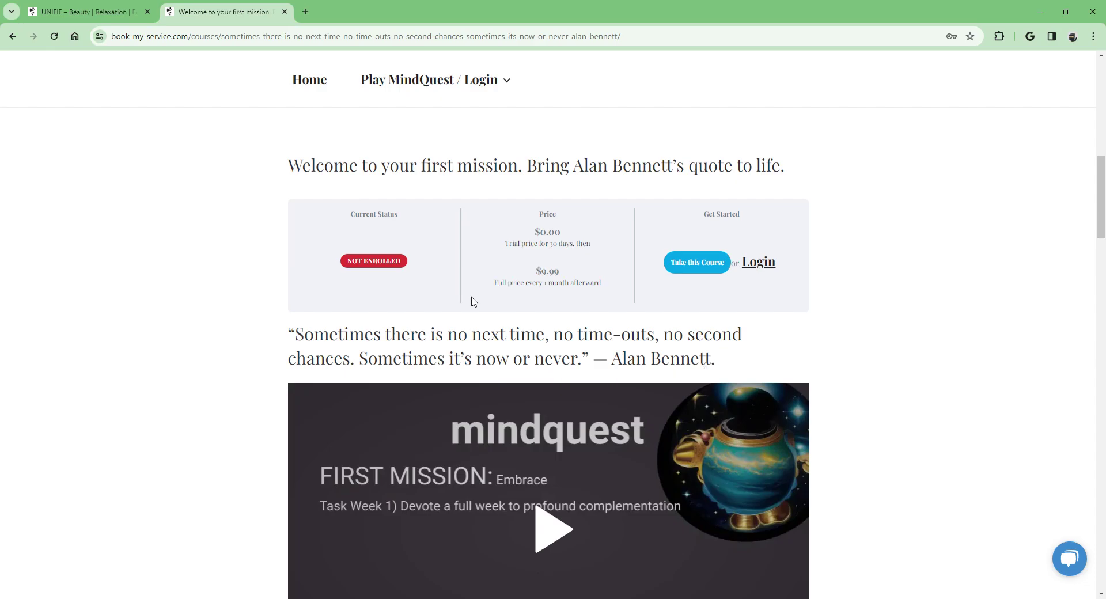
pyautogui.scroll(6, 407, 297)
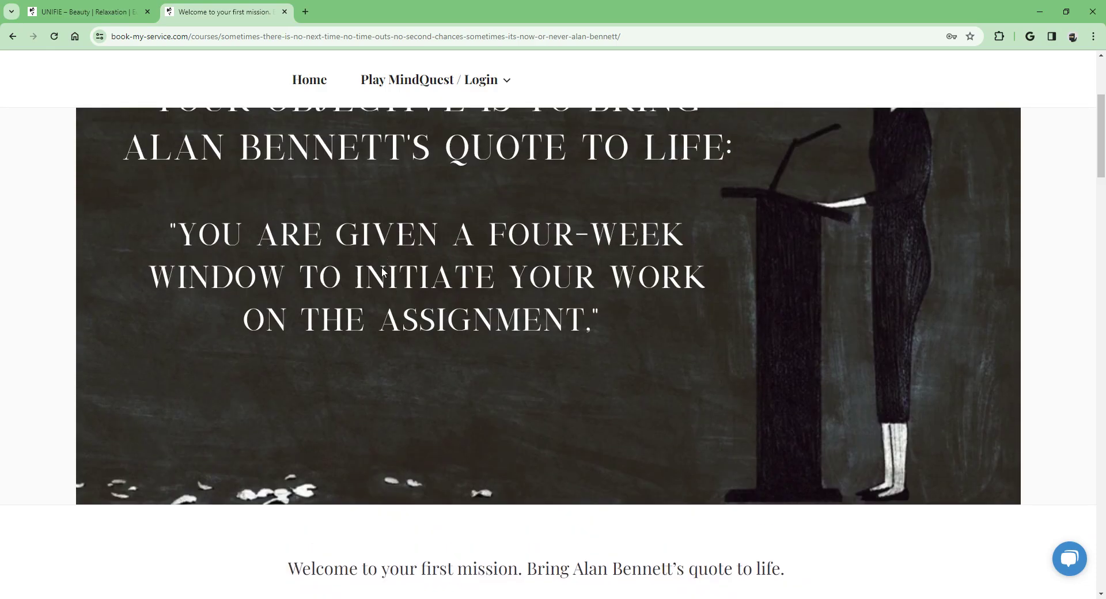
pyautogui.scroll(-5, 380, 269)
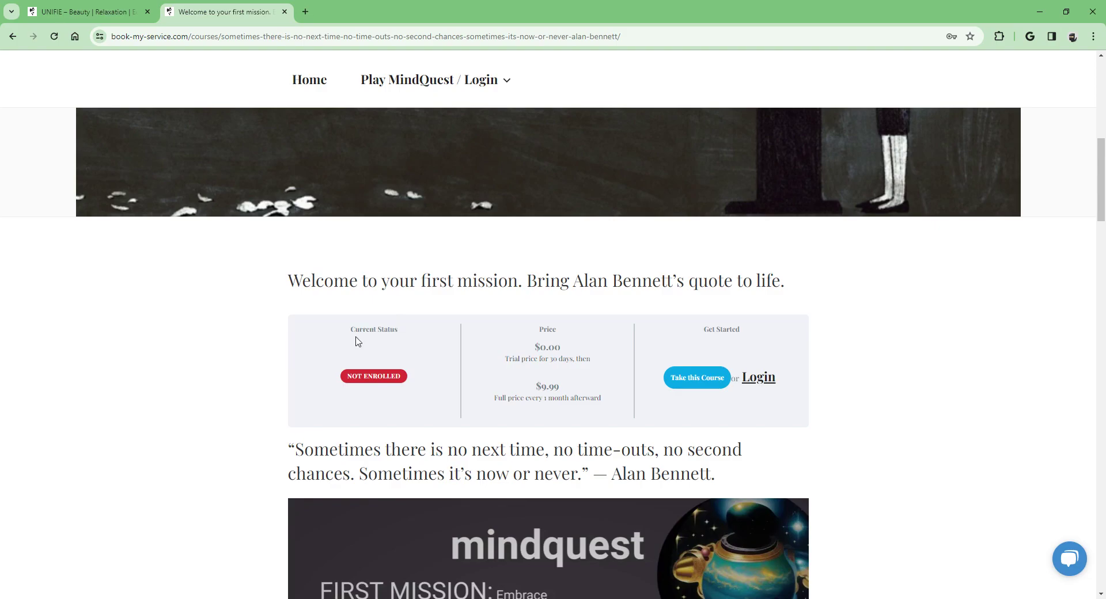
pyautogui.moveTo(380, 378)
# Step: Start enrolling via Take this Course and replace the prefilled username with 'Test1'
pyautogui.click(696, 380)
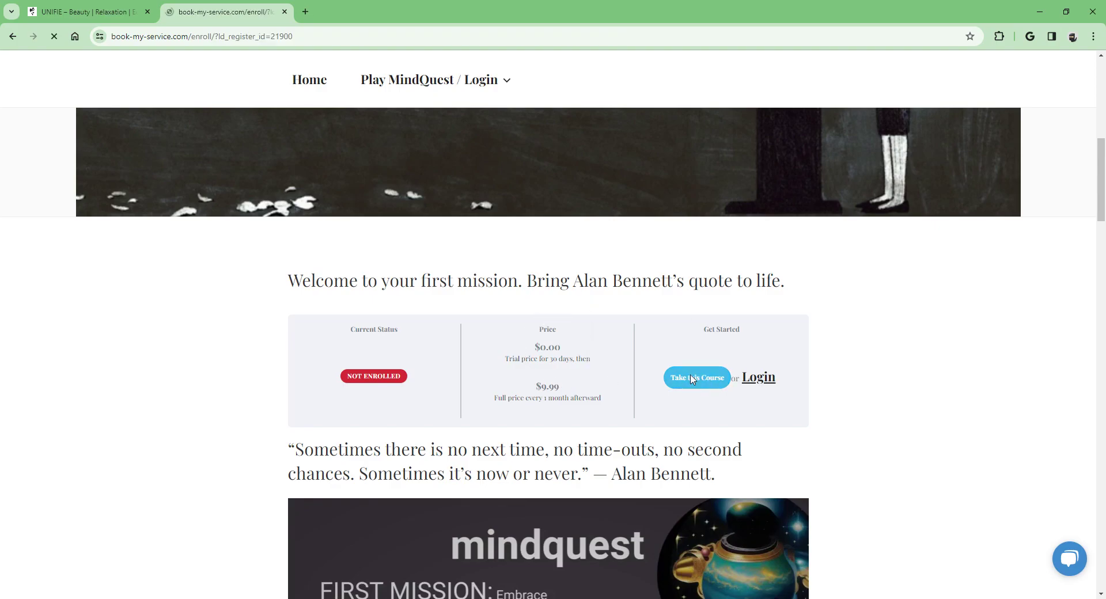
pyautogui.scroll(-3, 562, 245)
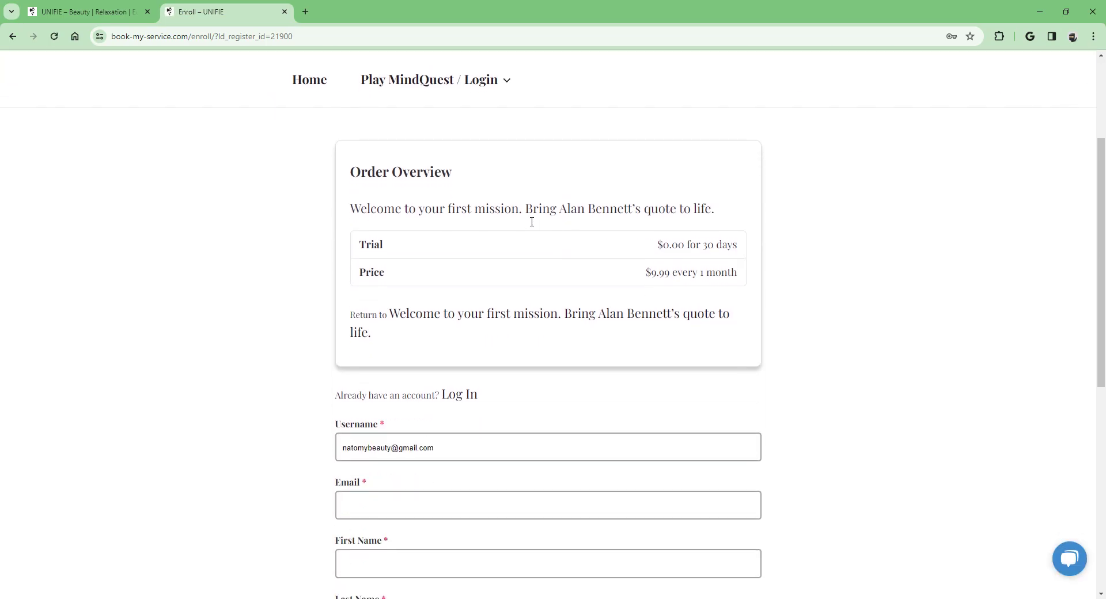
pyautogui.scroll(-4, 531, 221)
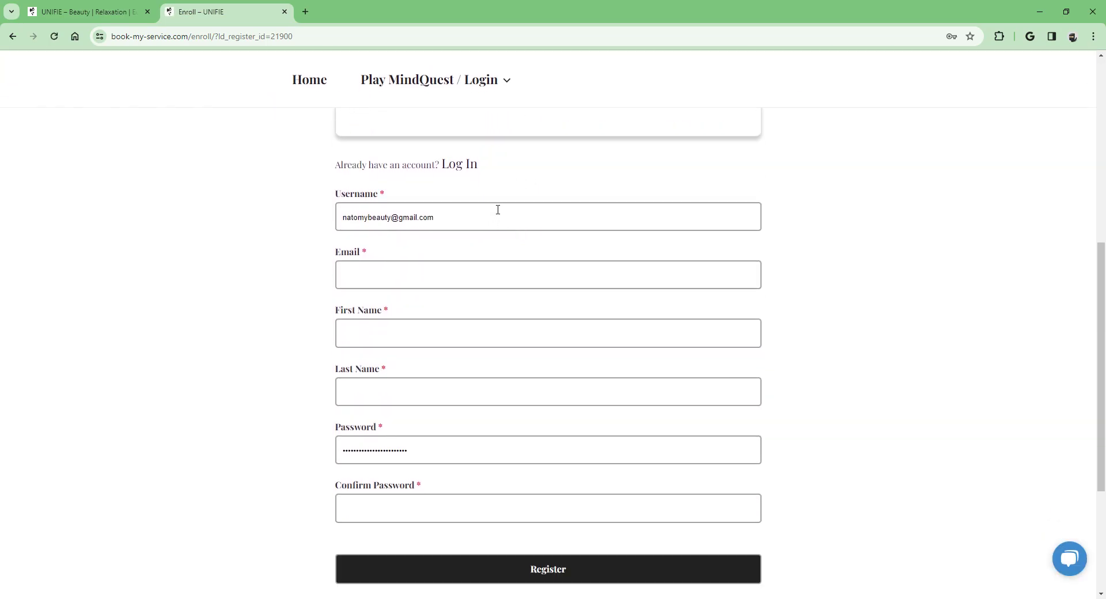
pyautogui.moveTo(472, 221); pyautogui.dragTo(233, 198)
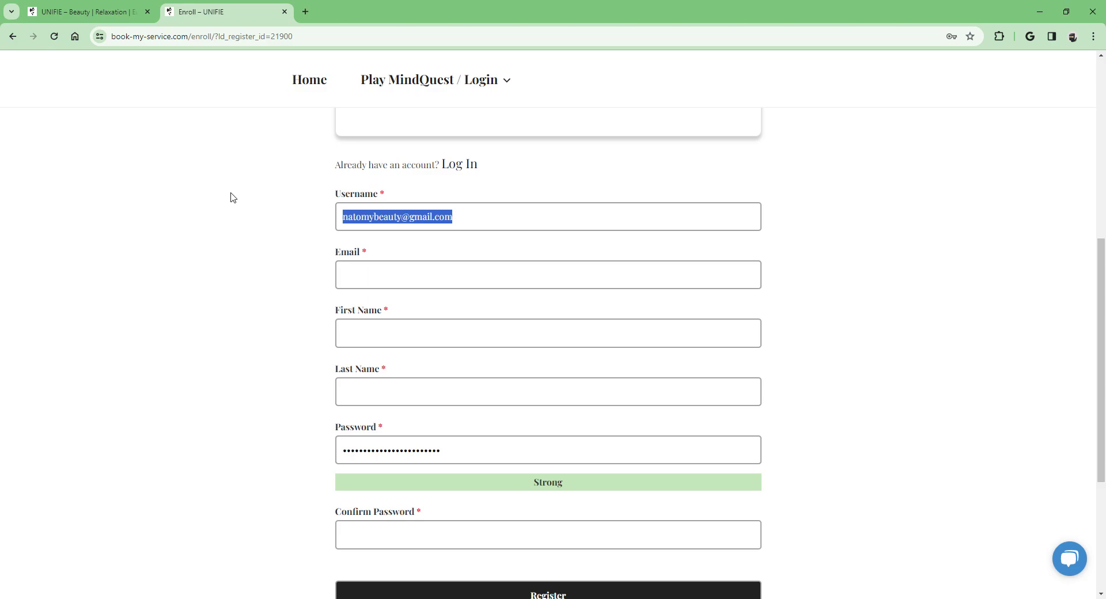
pyautogui.write('Test1')
# Step: Enter the account e-mail address and fill the name fields with 'Test1'
pyautogui.click(364, 280)
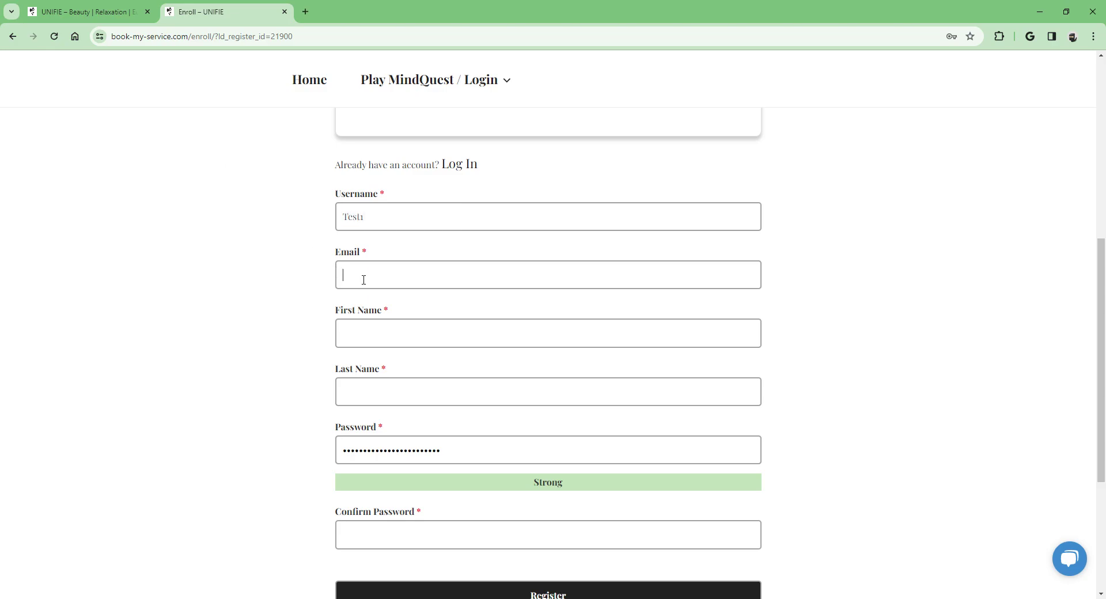
pyautogui.click(412, 327)
pyautogui.write('Test1')
pyautogui.click(408, 391)
pyautogui.write('Test1')
# Step: Enter a strong password, confirm it, and submit the registration
pyautogui.press('Tab')
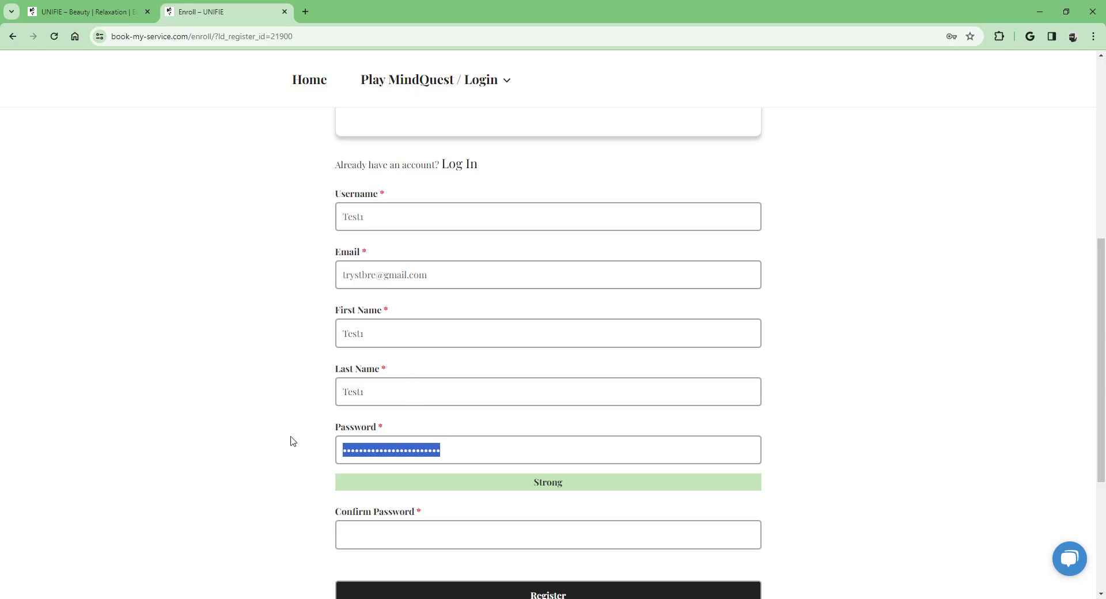
pyautogui.write('Test1')
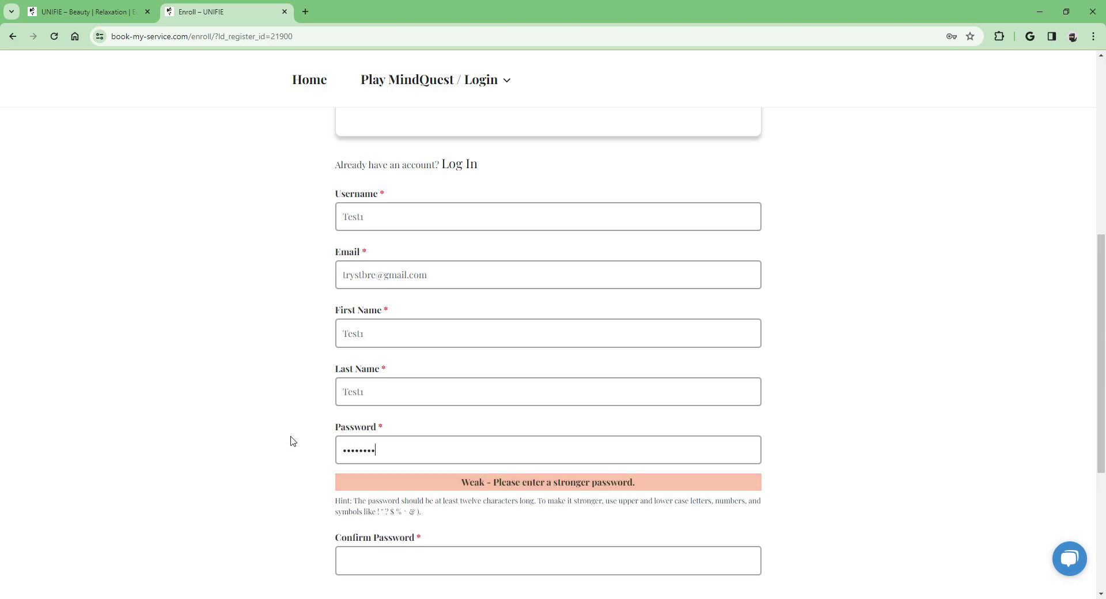
pyautogui.write('@123456')
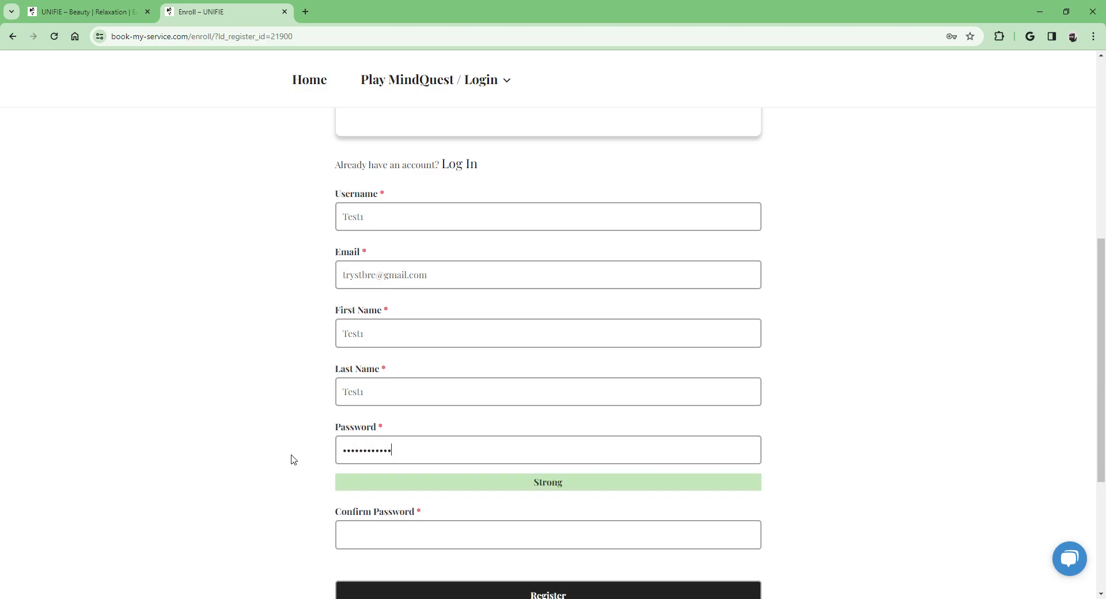
pyautogui.click(354, 532)
pyautogui.write('Test1@123456')
pyautogui.scroll(-3, 346, 444)
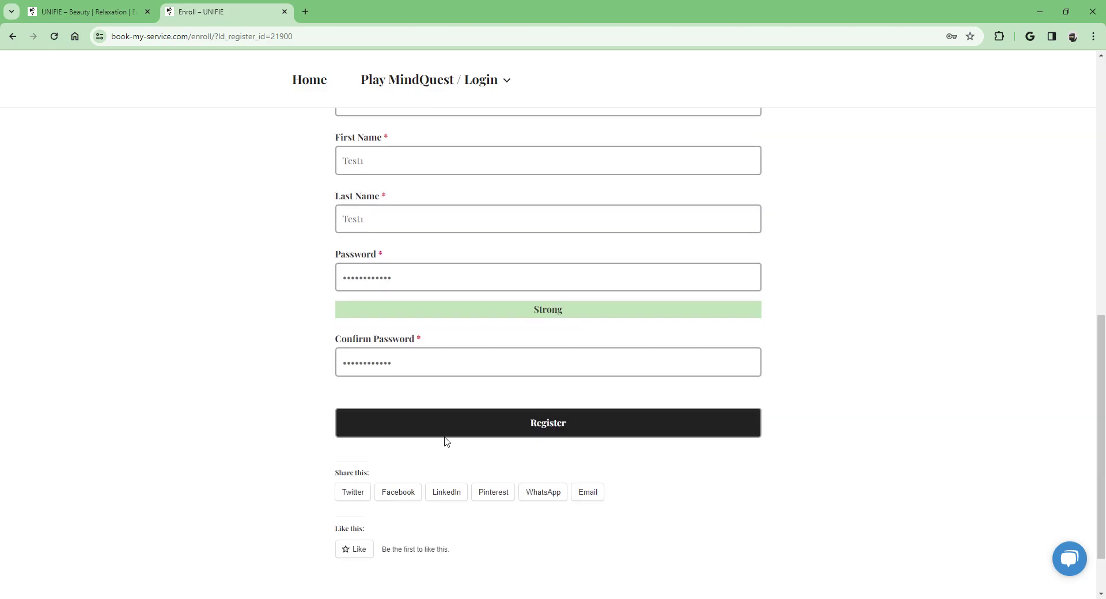
pyautogui.click(546, 424)
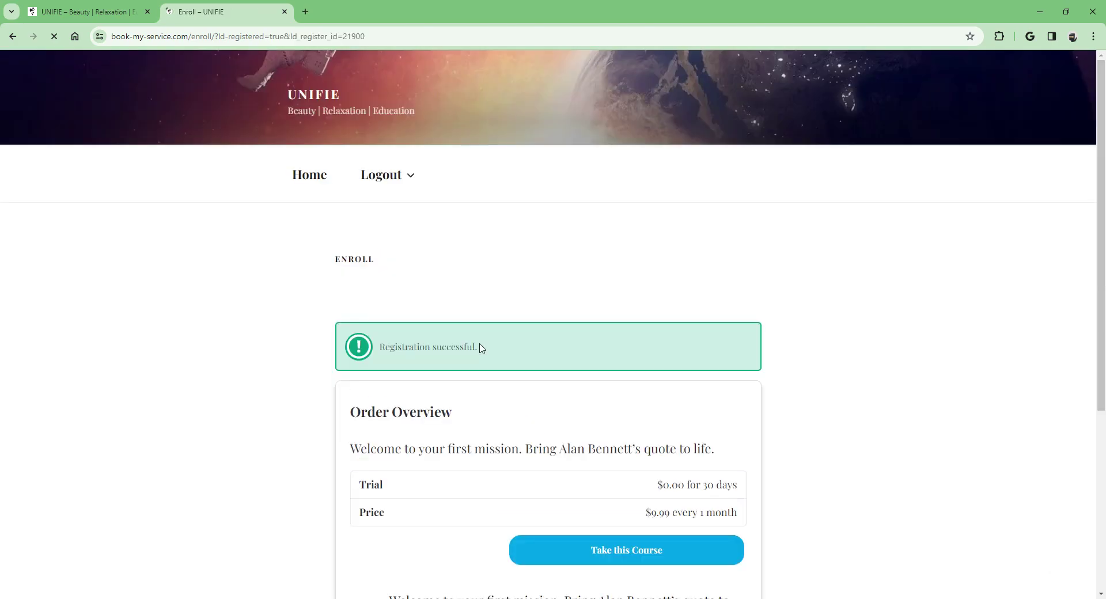
# Step: Take this Course from the Order Overview to check out the free trial
pyautogui.scroll(-3, 444, 351)
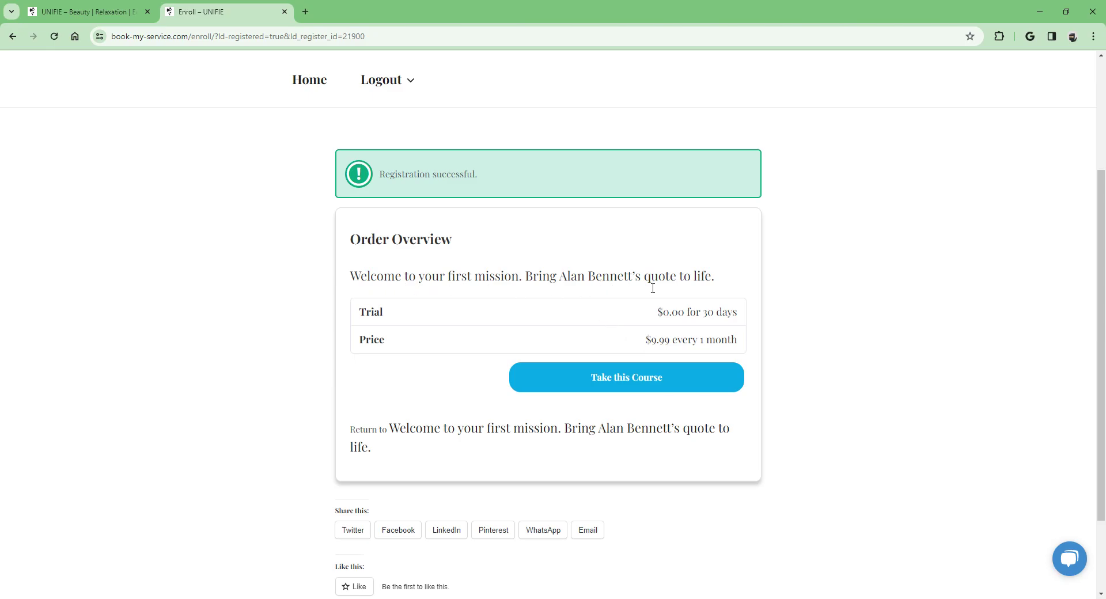
pyautogui.click(632, 384)
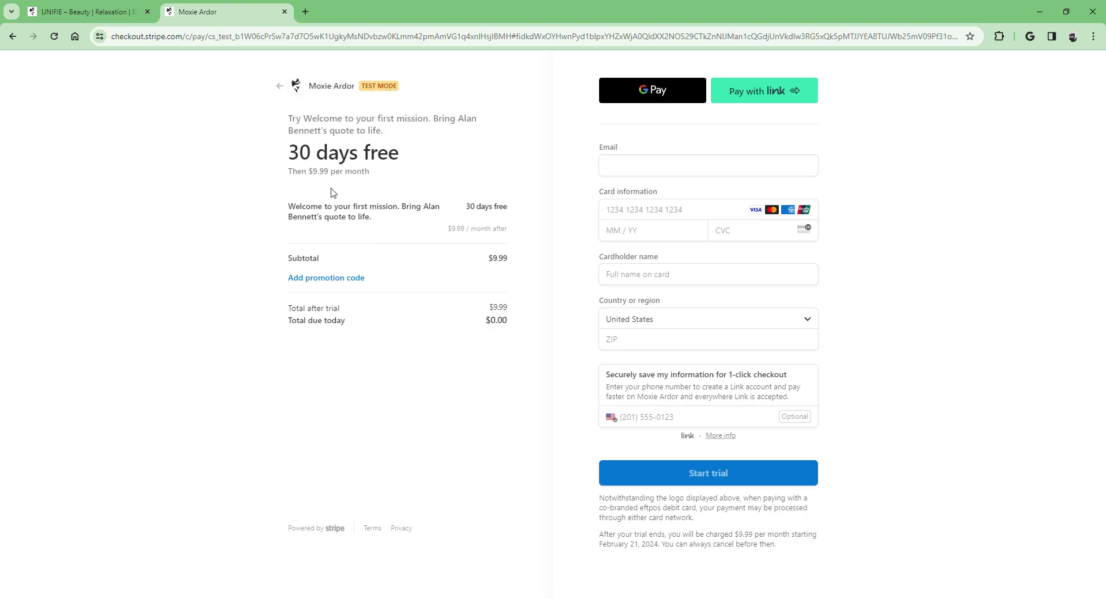
# Step: Enter the checkout e-mail, paste the test card number, and set expiry 04/25
pyautogui.click(666, 166)
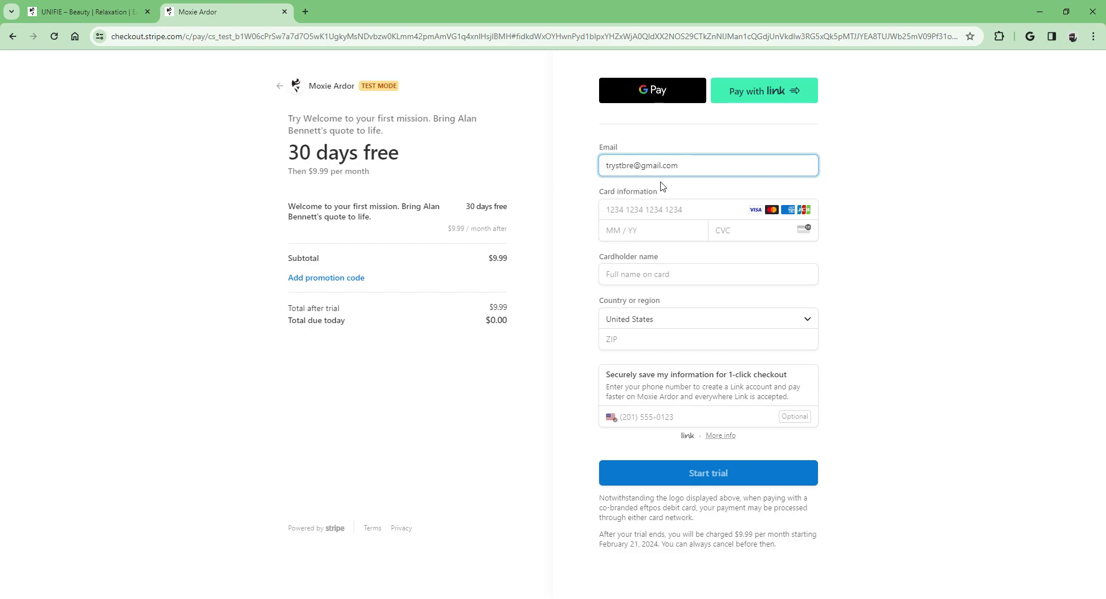
pyautogui.click(637, 214)
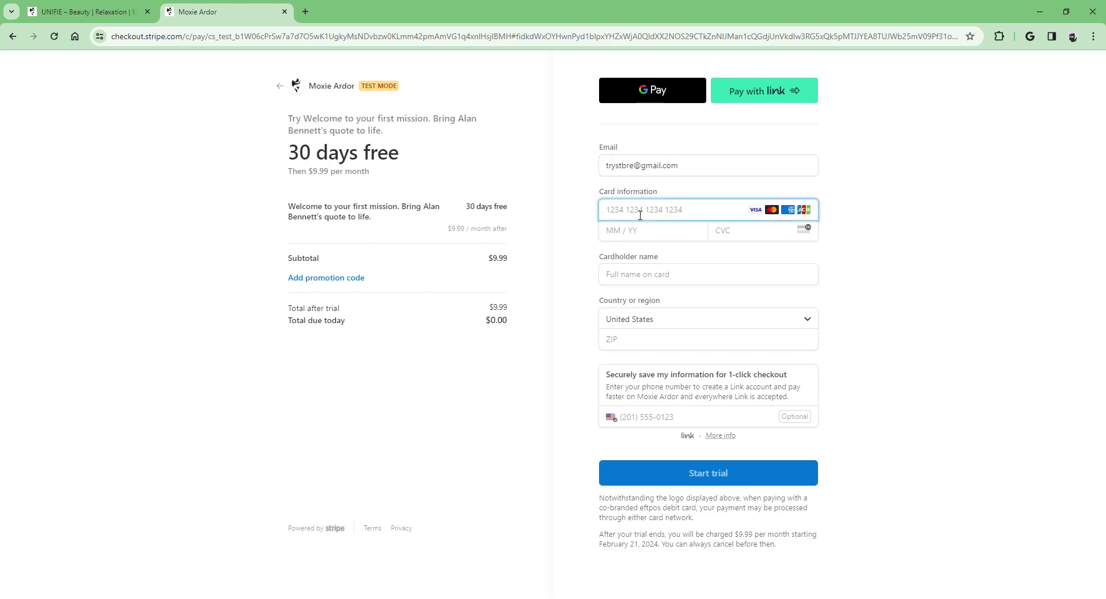
pyautogui.hotkey('ctrl', 'v')
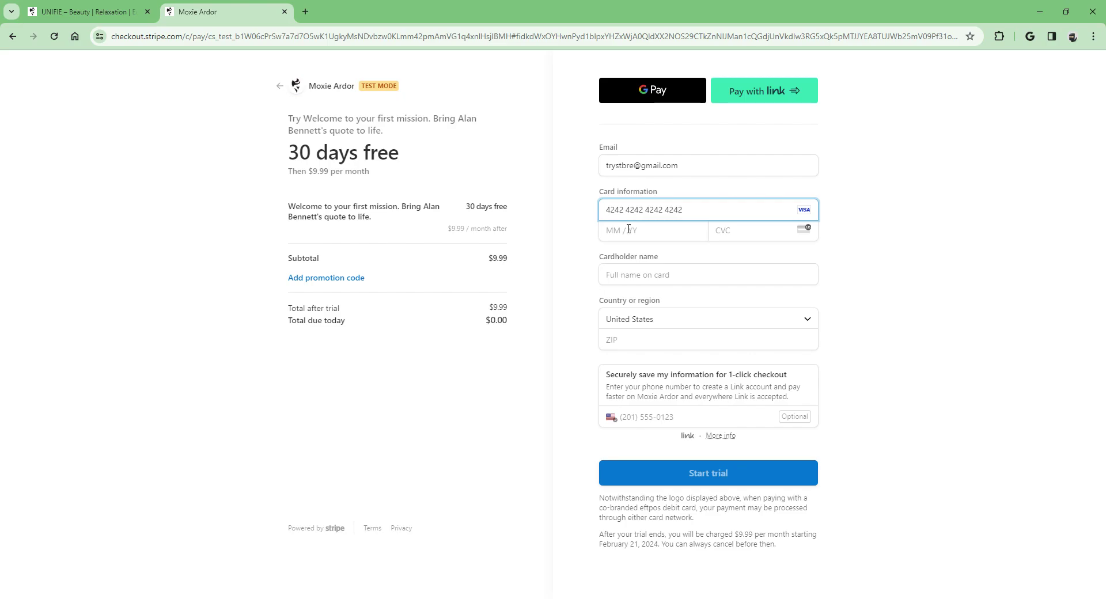
pyautogui.click(626, 232)
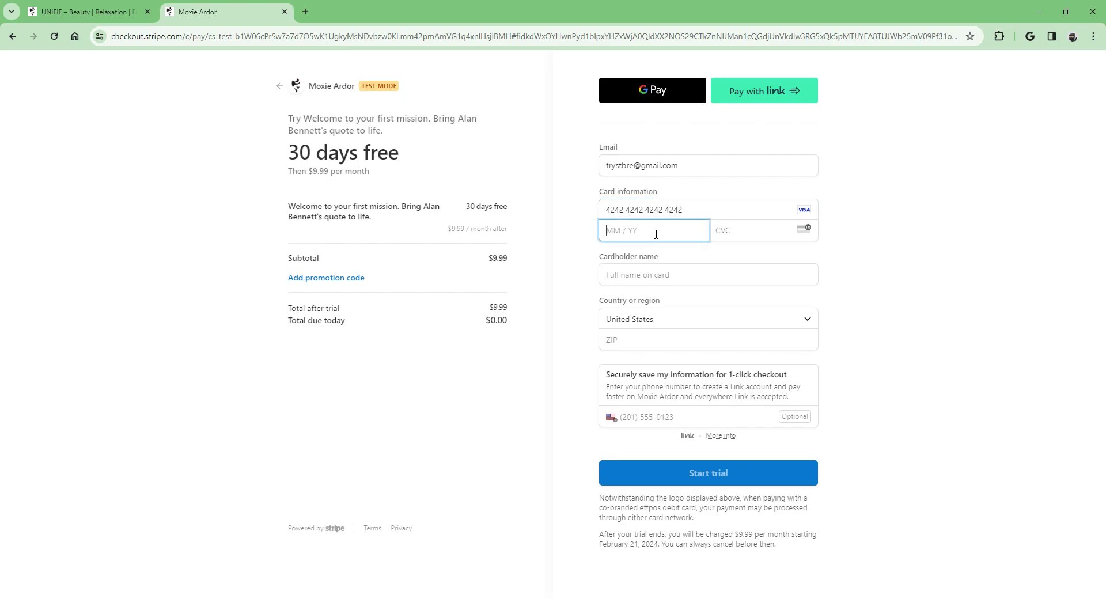
pyautogui.write('04 / 25')
# Step: Fill in the card security code, cardholder name and billing ZIP code
pyautogui.click(728, 235)
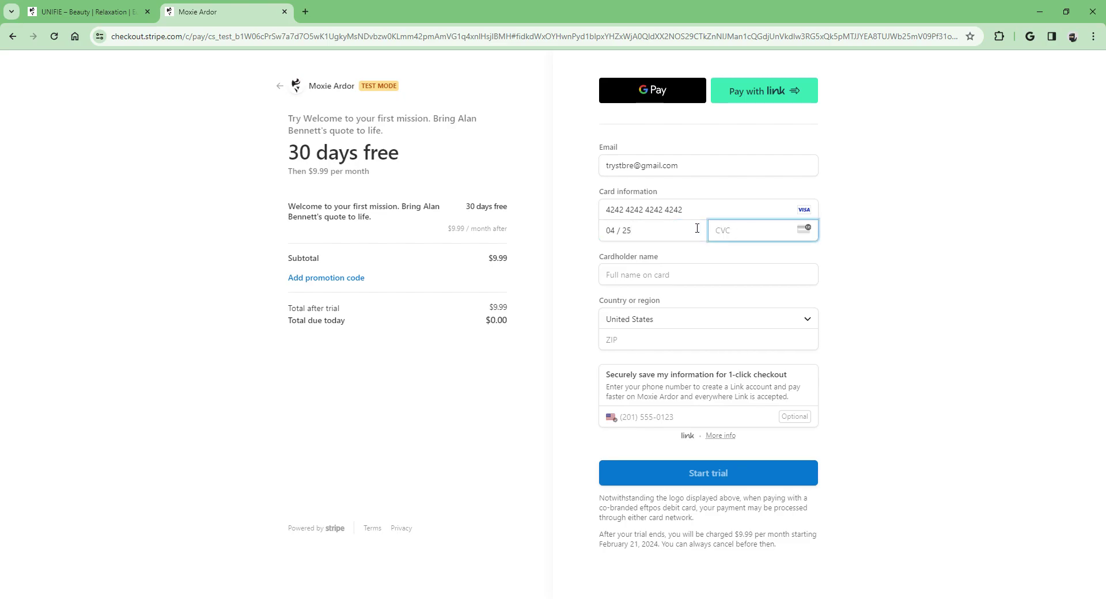
pyautogui.write('123')
pyautogui.click(708, 281)
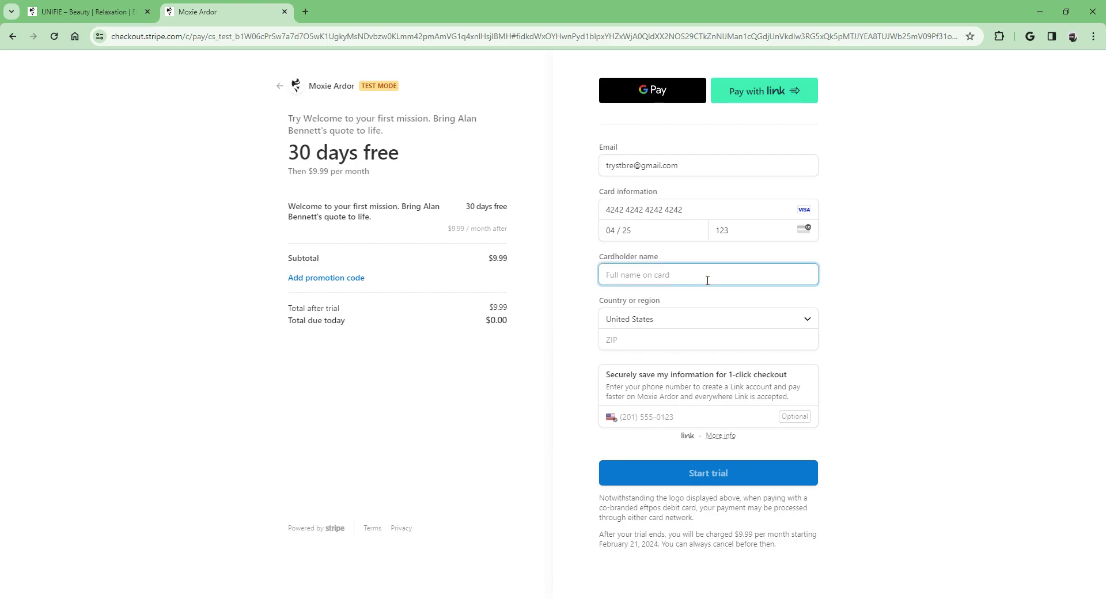
pyautogui.write('Test1')
pyautogui.click(692, 339)
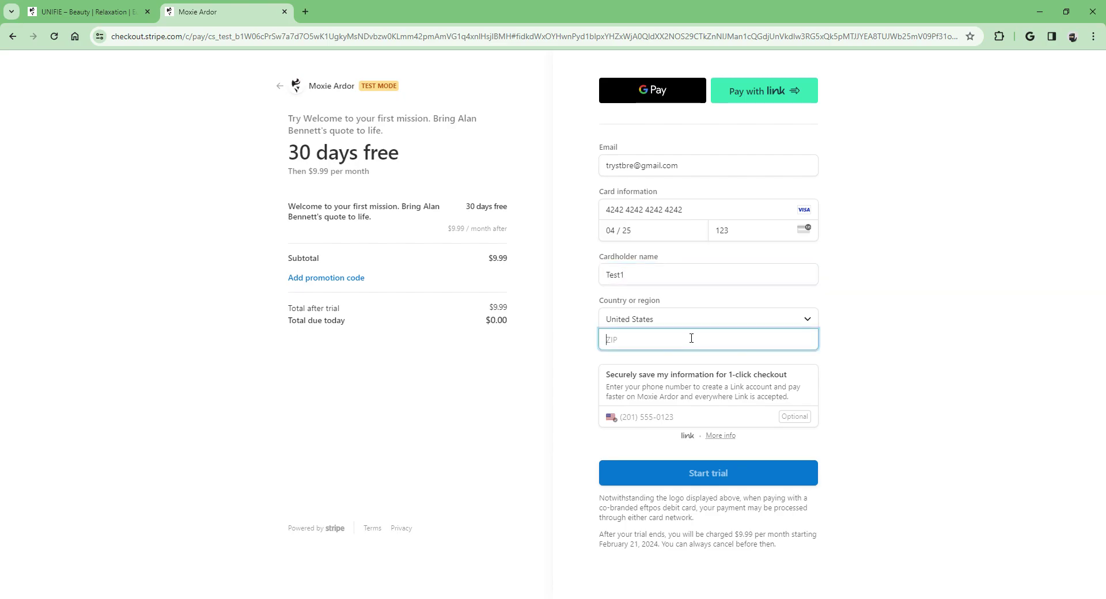
pyautogui.write('34104')
pyautogui.click(457, 444)
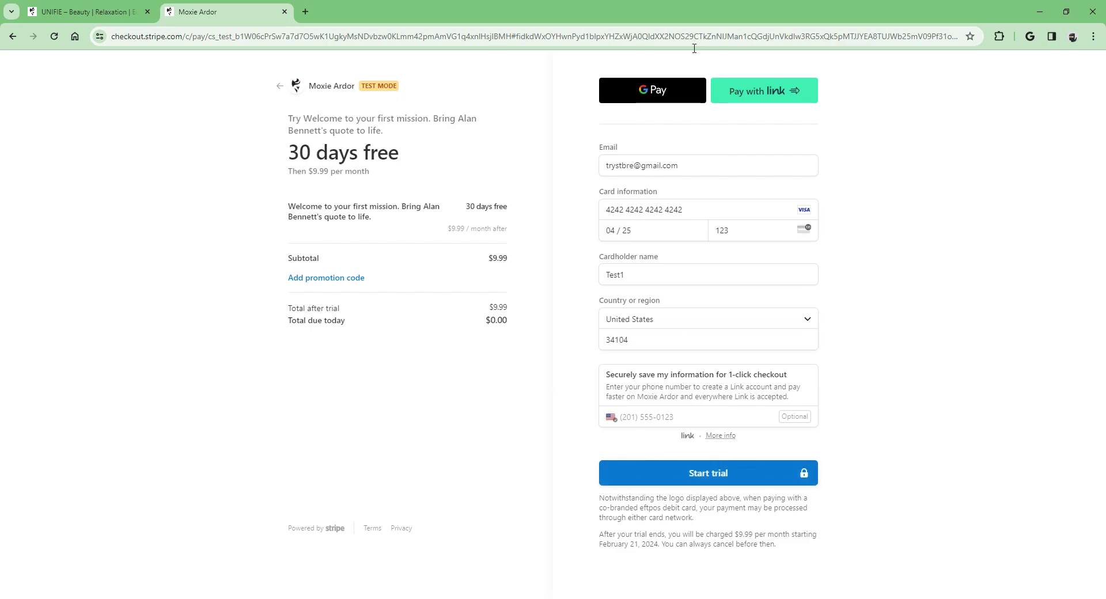
# Step: Start the trial, dismiss the success alert, and find the Enrolled mission on the profile
pyautogui.click(721, 474)
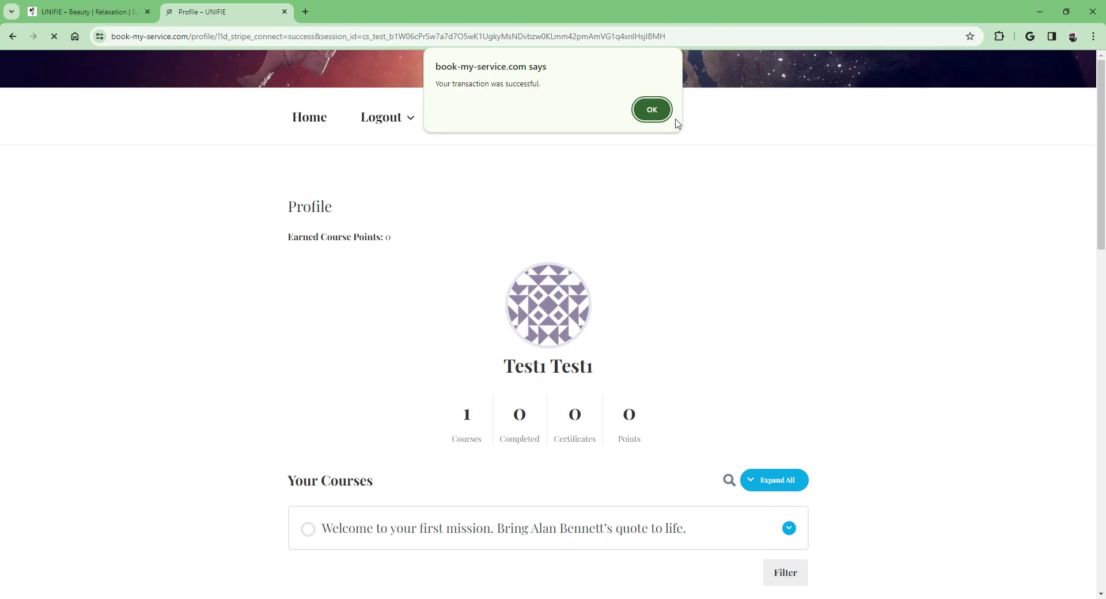
pyautogui.click(652, 111)
pyautogui.scroll(-4, 714, 326)
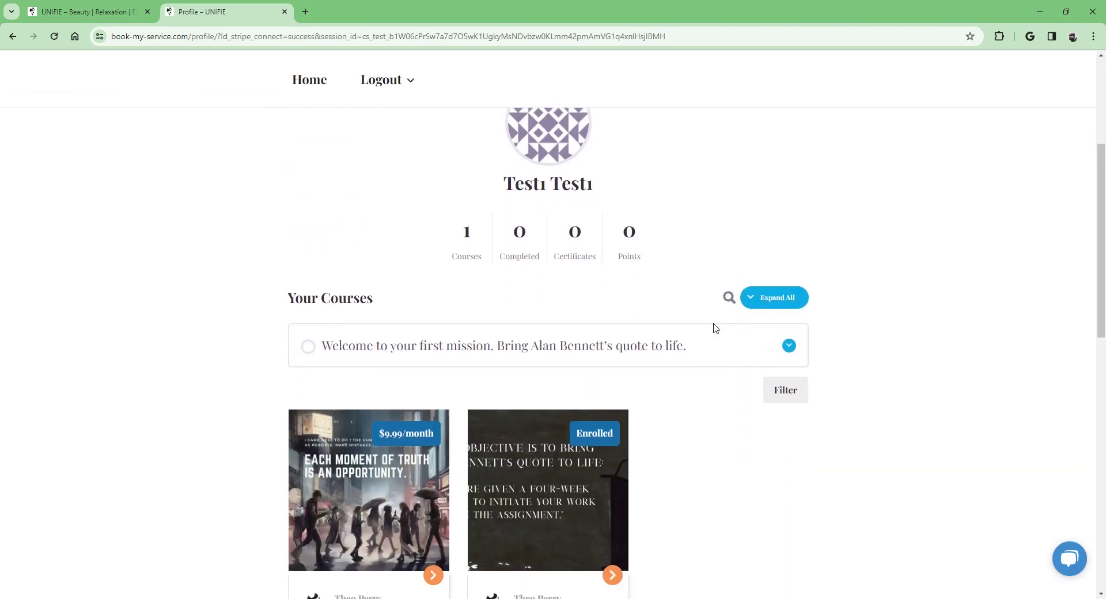
pyautogui.scroll(-2, 605, 314)
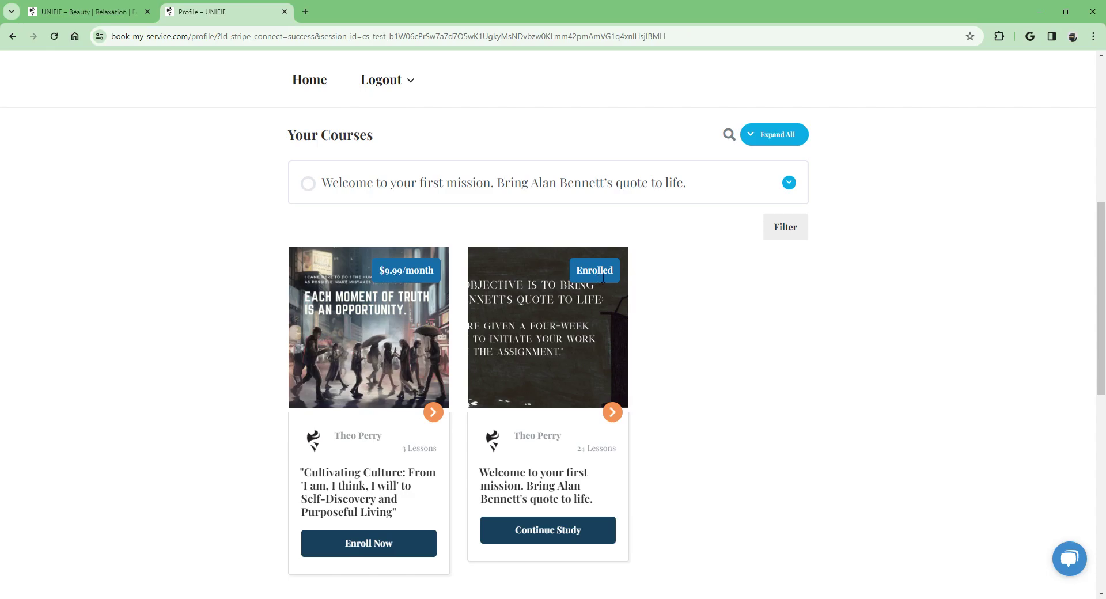
pyautogui.scroll(-3, 601, 278)
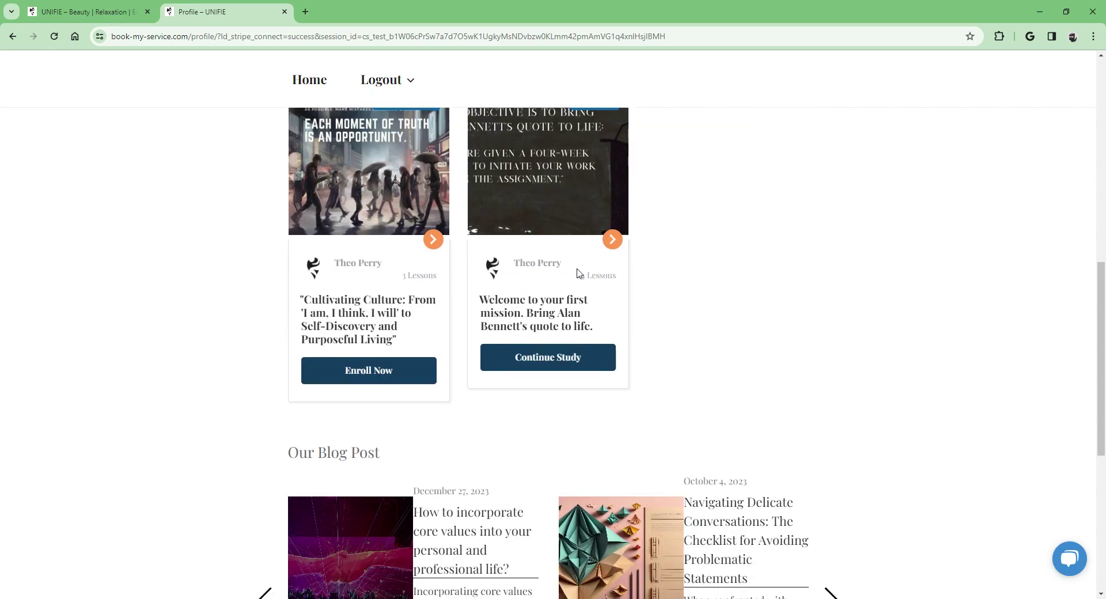
# Step: Continue Study on the enrolled mission and scroll through its Course Content at 0%
pyautogui.click(554, 364)
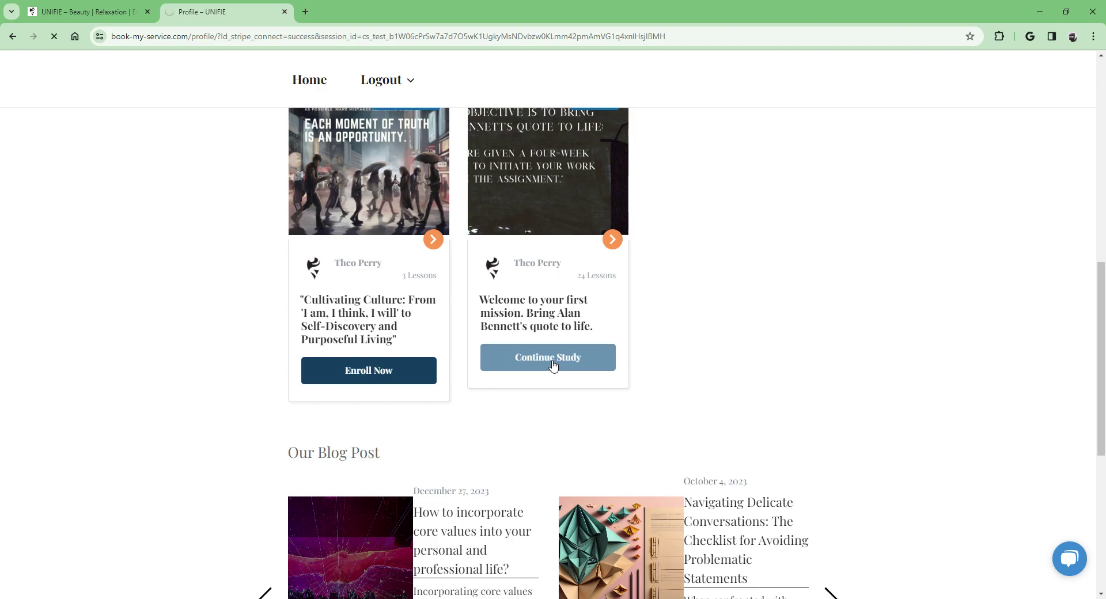
pyautogui.scroll(-7, 602, 327)
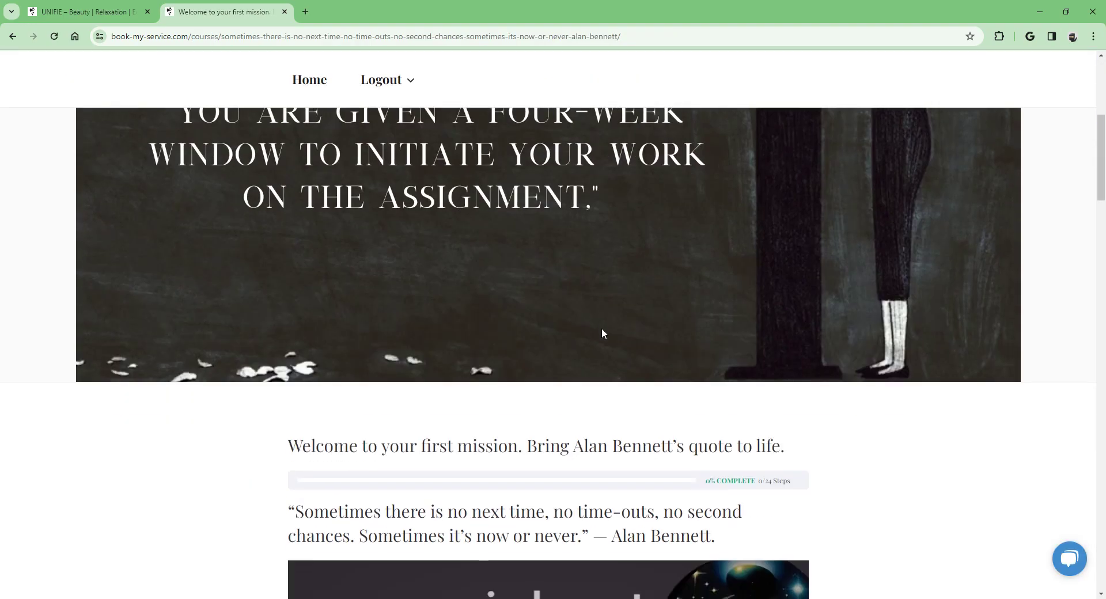
pyautogui.scroll(-6, 602, 331)
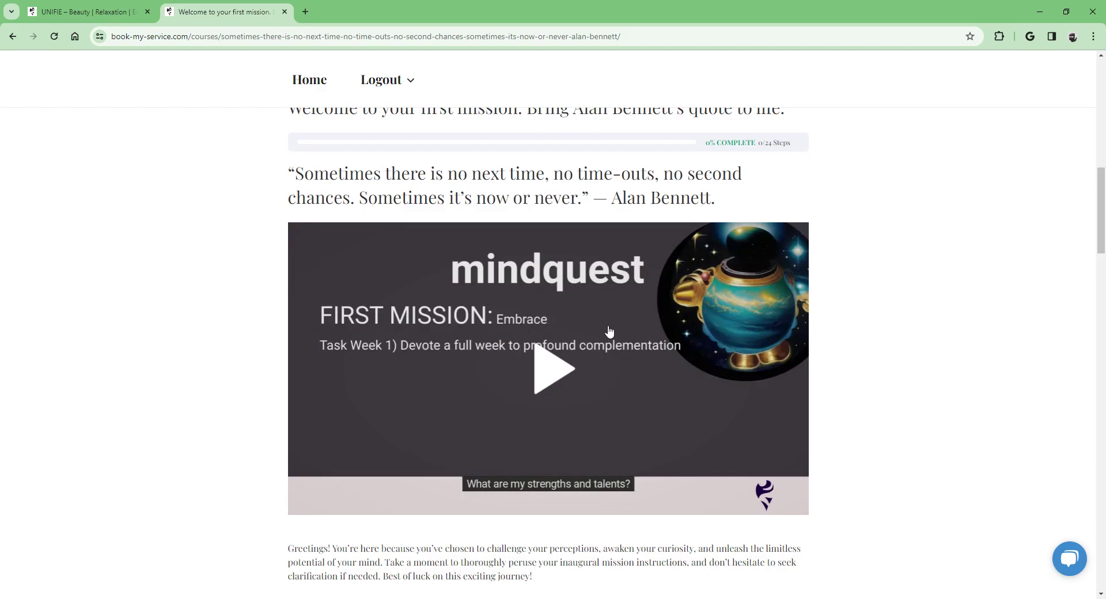
pyautogui.scroll(-9, 467, 325)
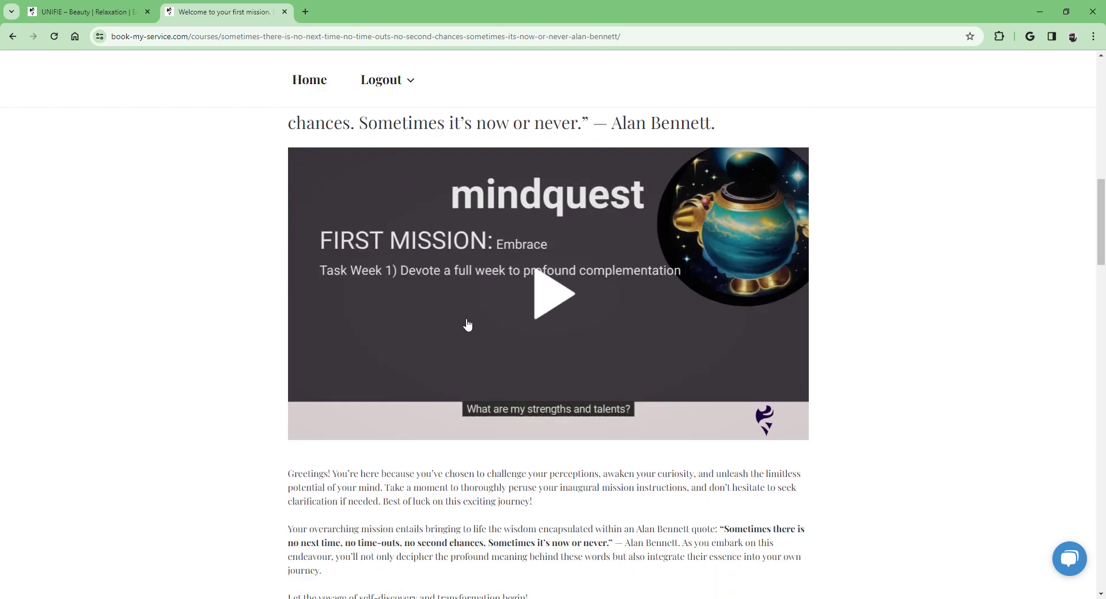
pyautogui.scroll(-6, 661, 333)
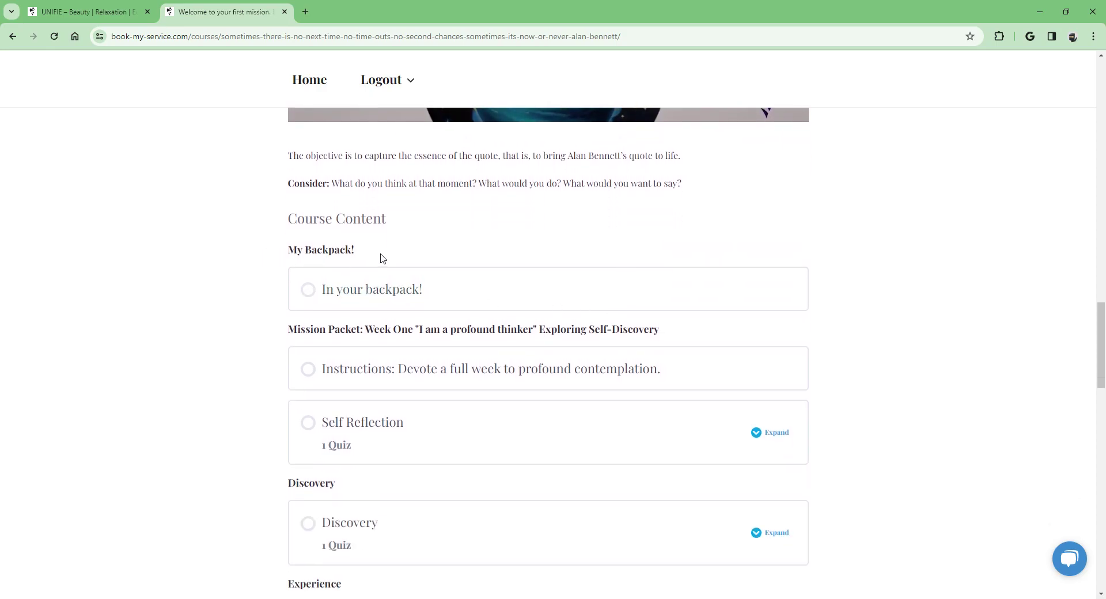
pyautogui.scroll(-1, 436, 244)
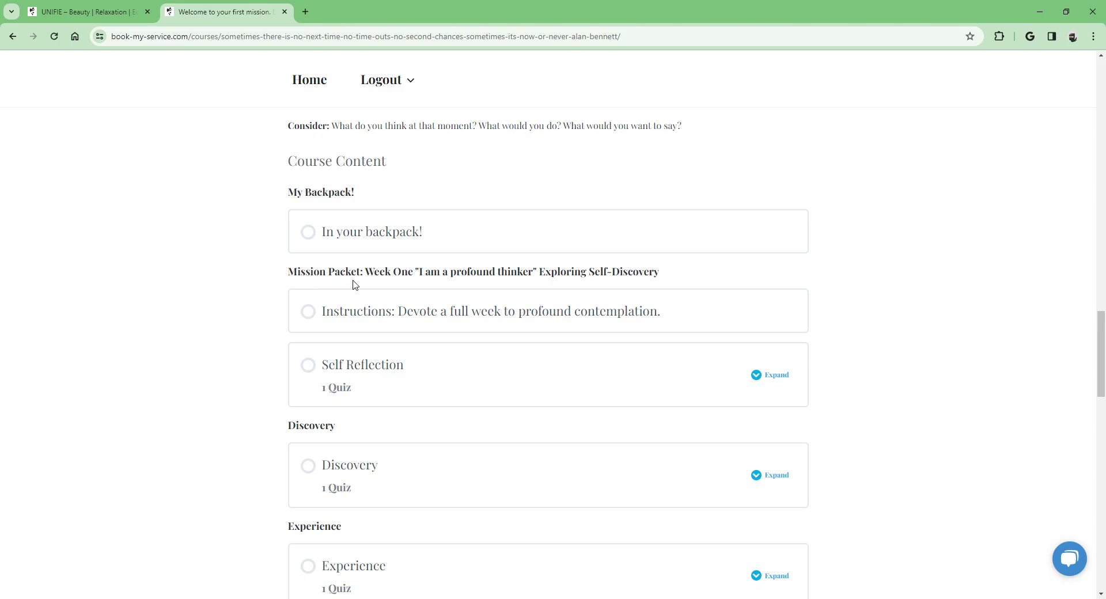
pyautogui.scroll(-2, 353, 283)
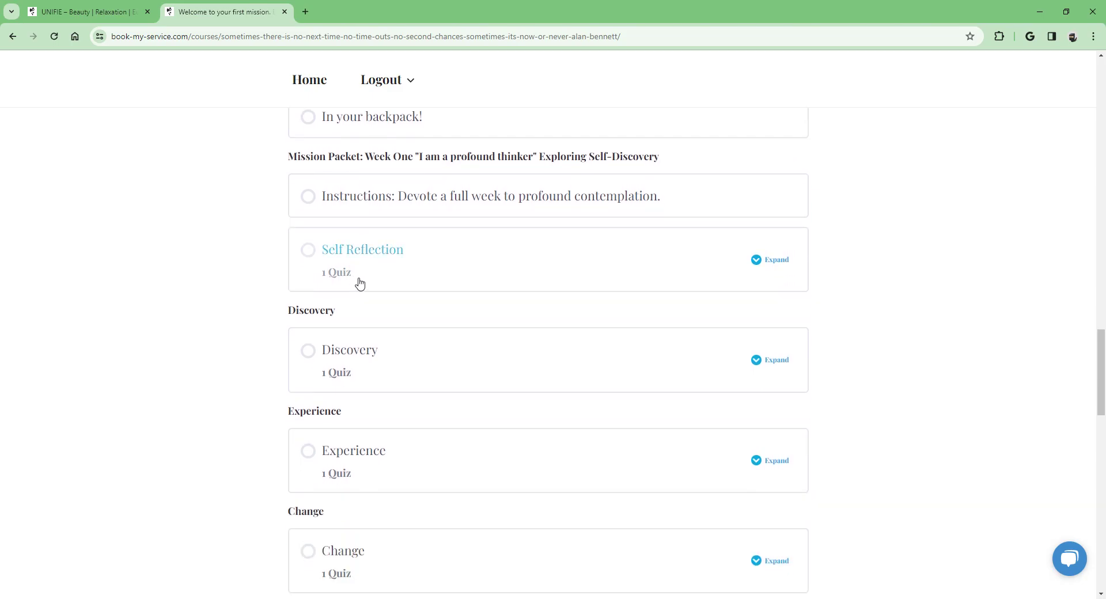
pyautogui.scroll(2, 360, 282)
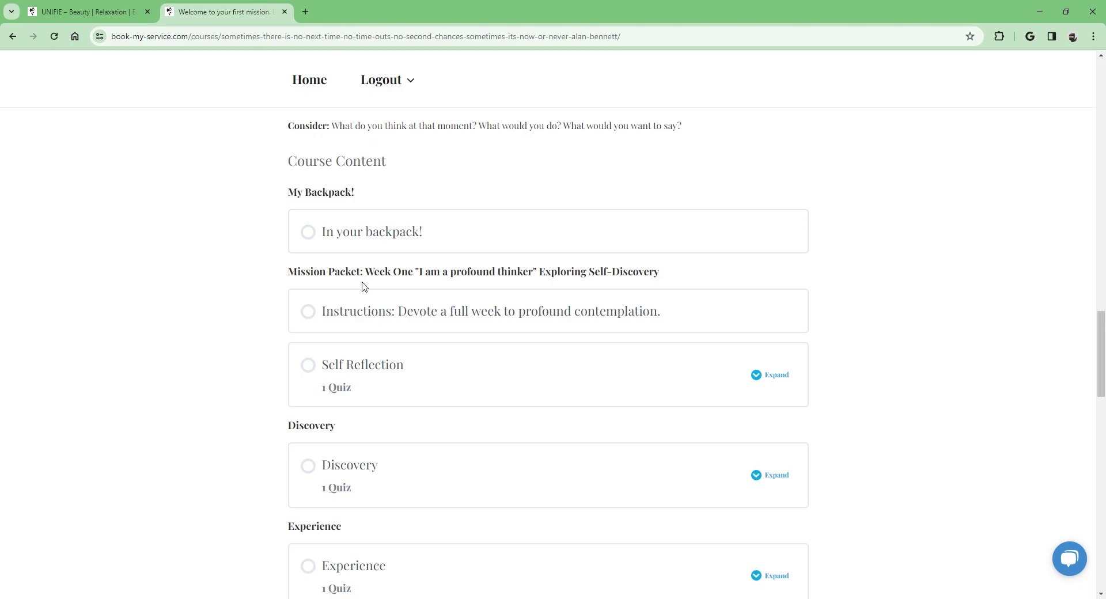
pyautogui.scroll(-11, 458, 296)
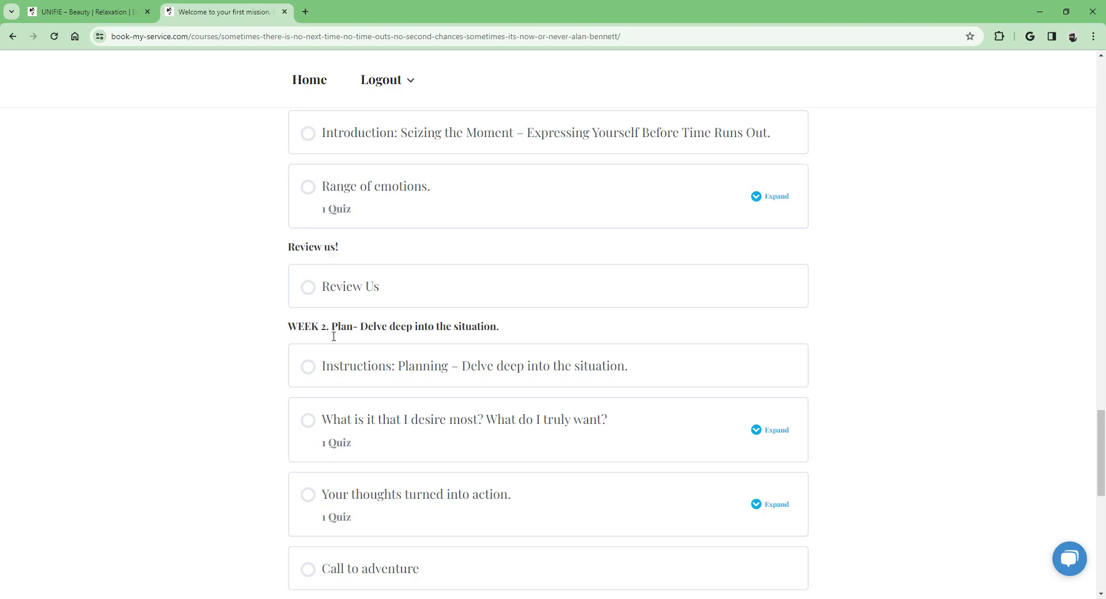
pyautogui.scroll(-10, 415, 319)
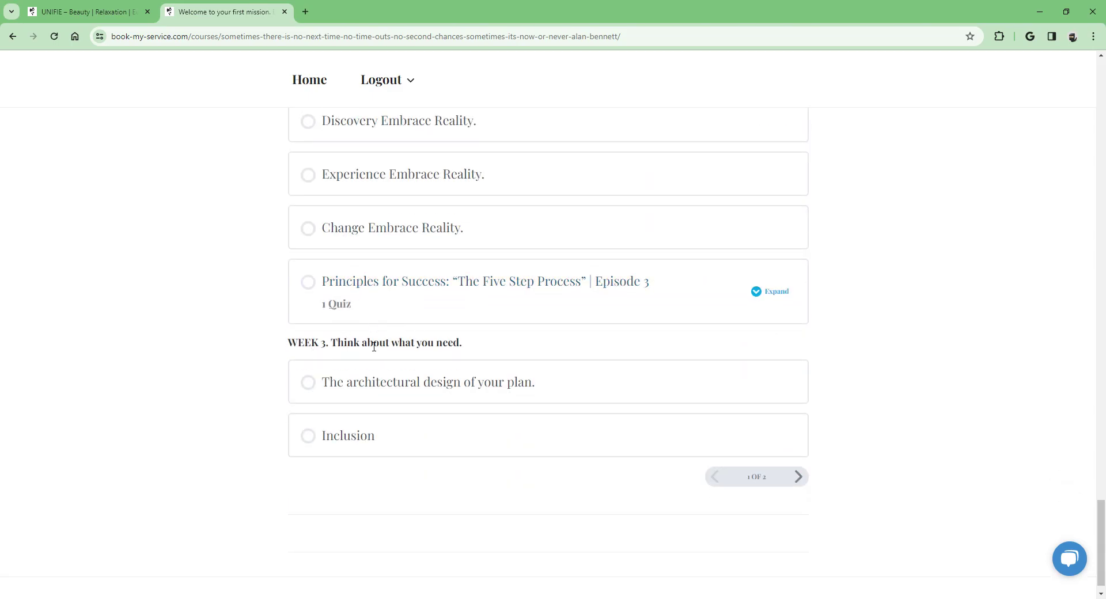
# Step: Page to the second lesson list and back, then open the profound contemplation lesson
pyautogui.click(798, 477)
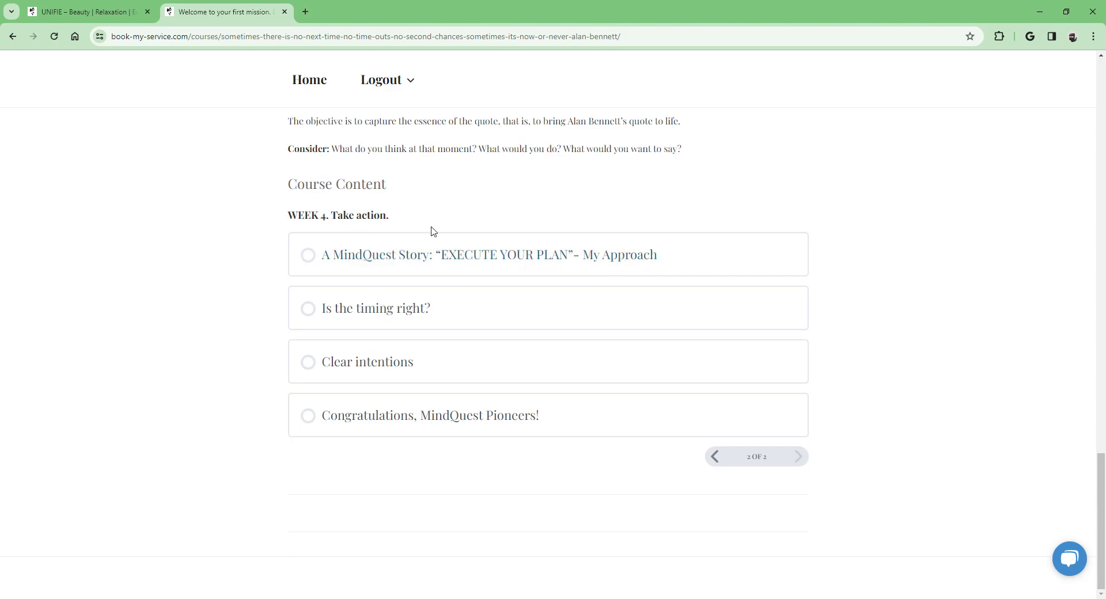
pyautogui.click(717, 460)
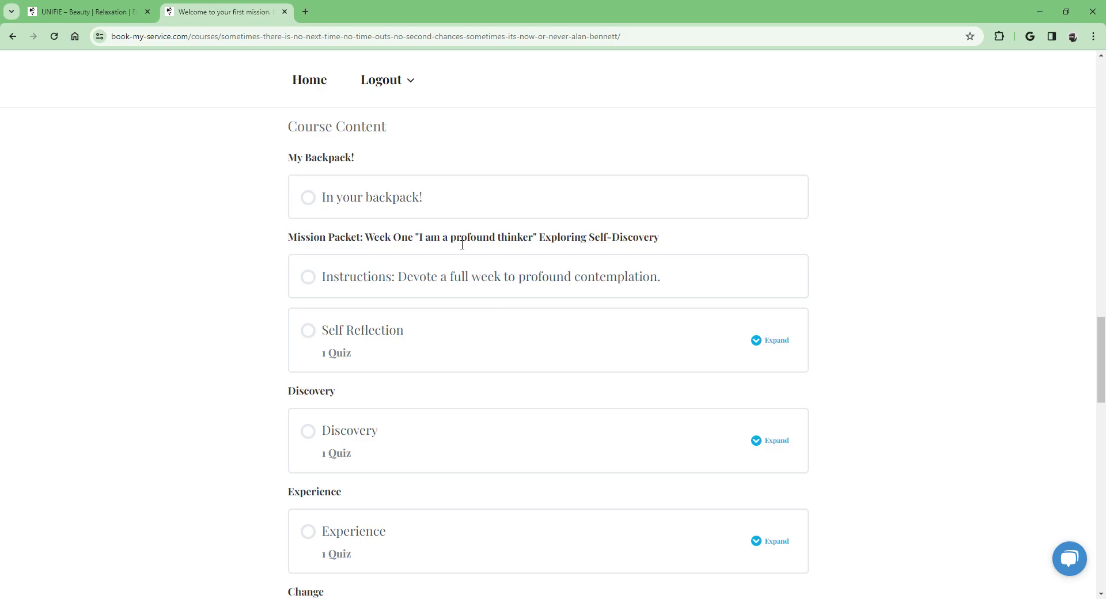
pyautogui.click(407, 279)
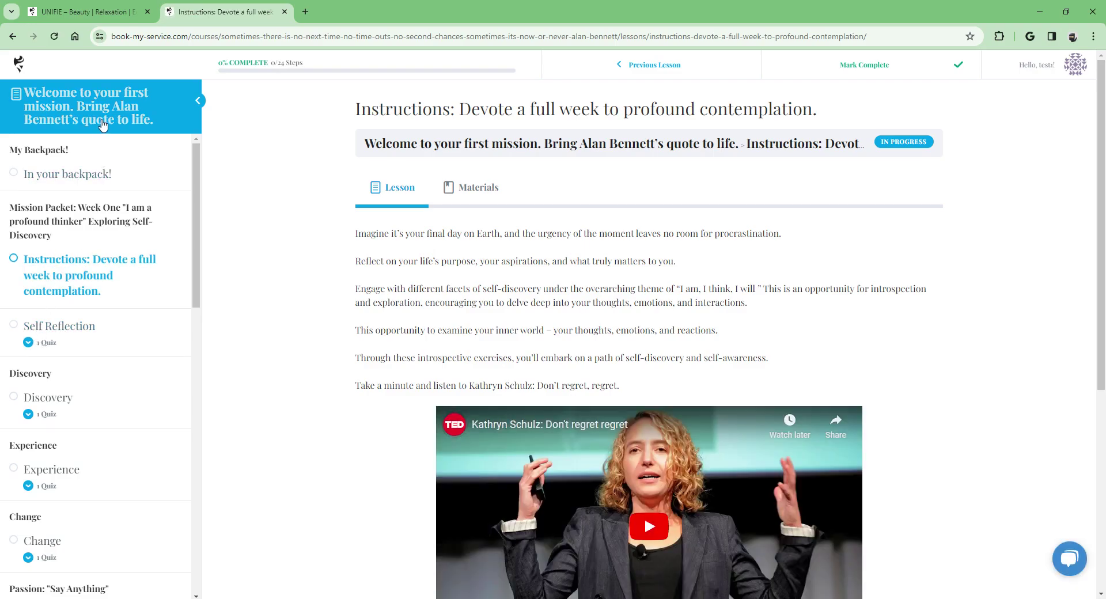
# Step: Show the lesson's Materials with the resources text and life-purpose video
pyautogui.scroll(-4, 101, 346)
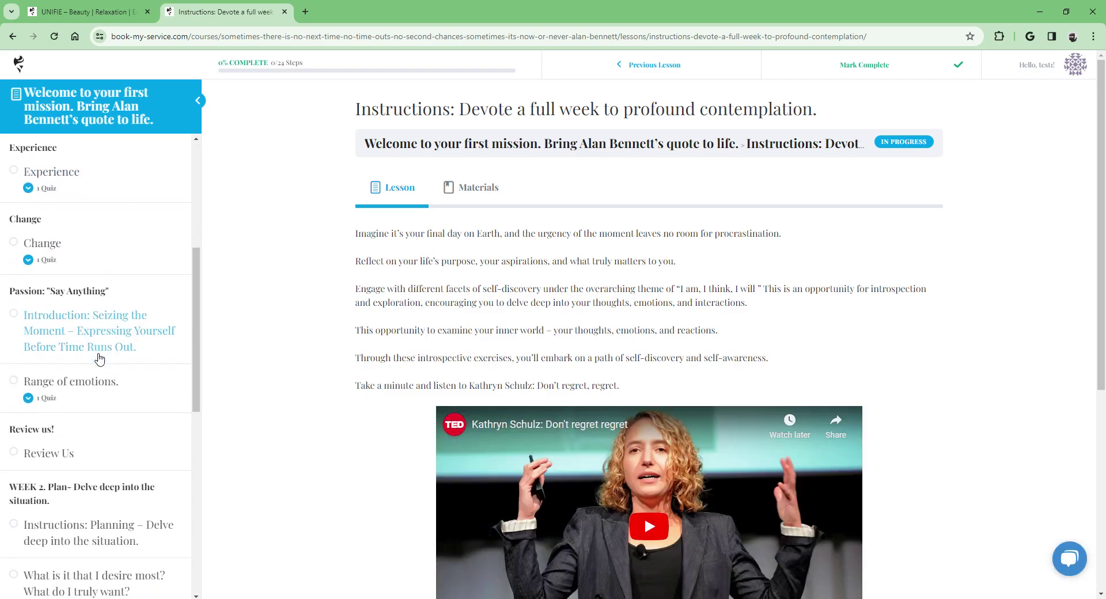
pyautogui.scroll(4, 104, 349)
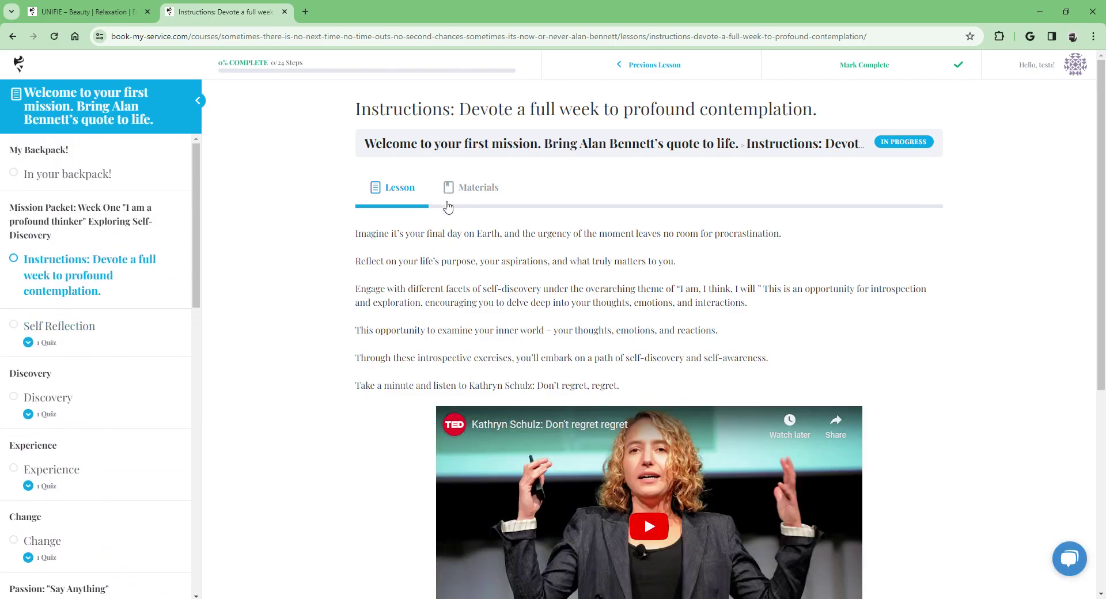
pyautogui.click(476, 190)
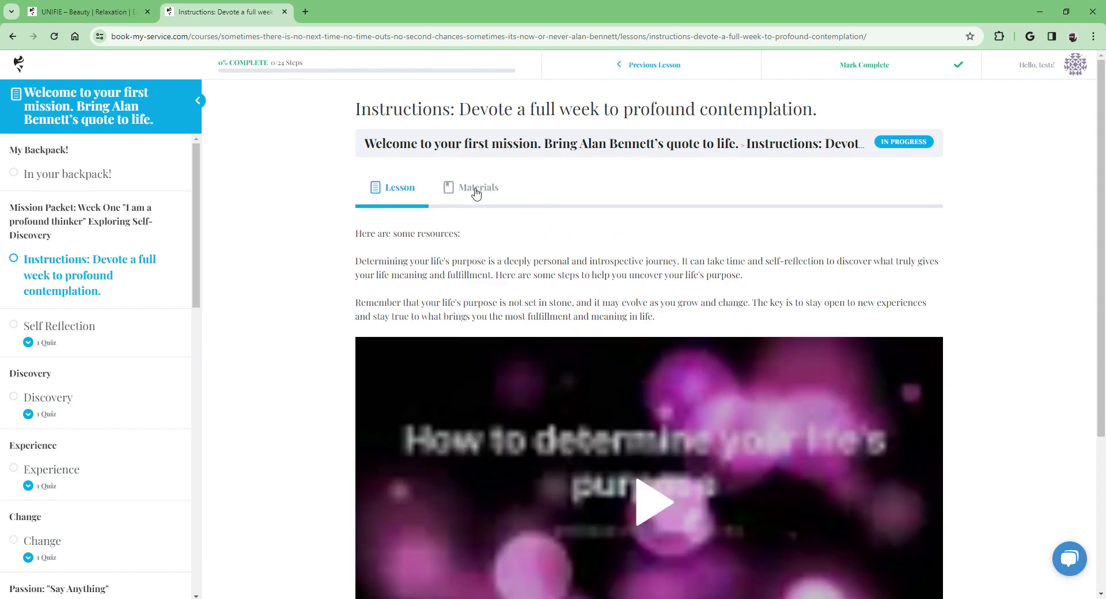
pyautogui.moveTo(1077, 66)
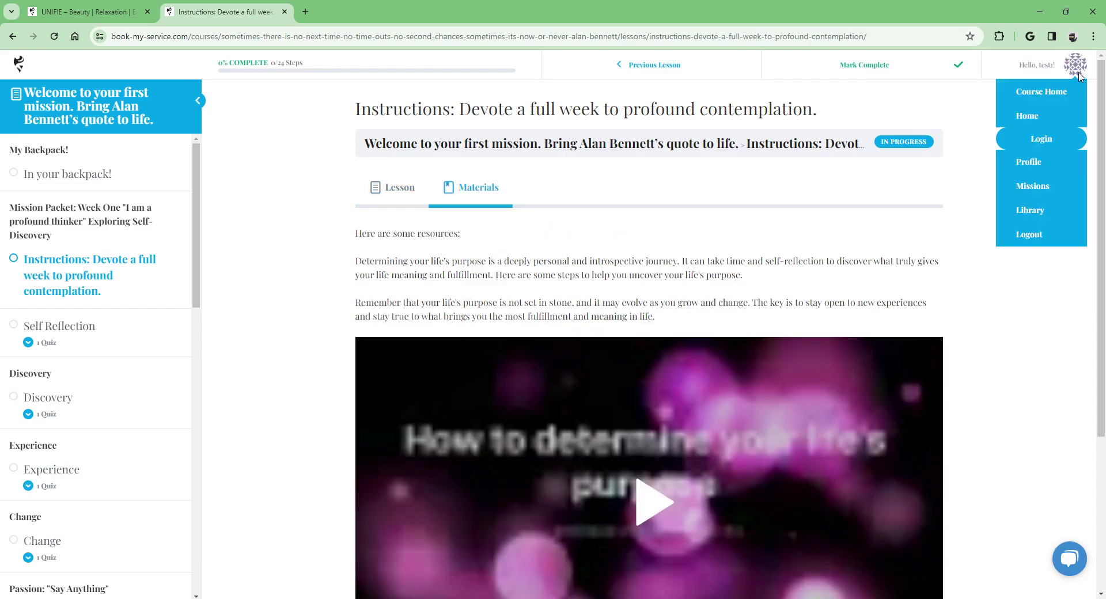